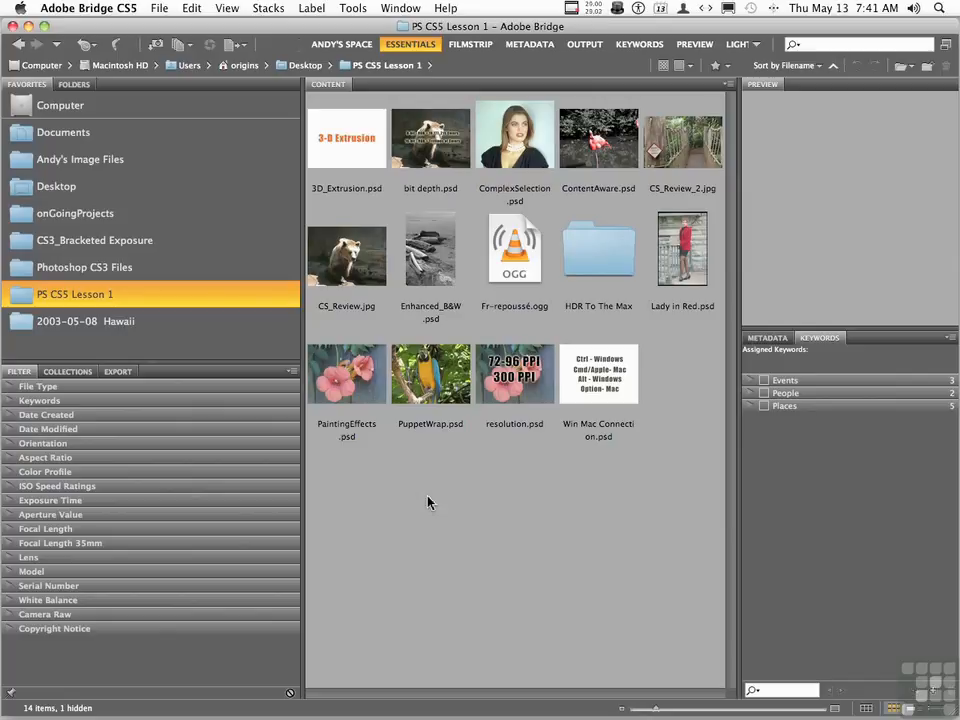
Open the 2003-05-08 Hawaii folder and filter its photos by the Select label, clearing that filter again
click(110, 323)
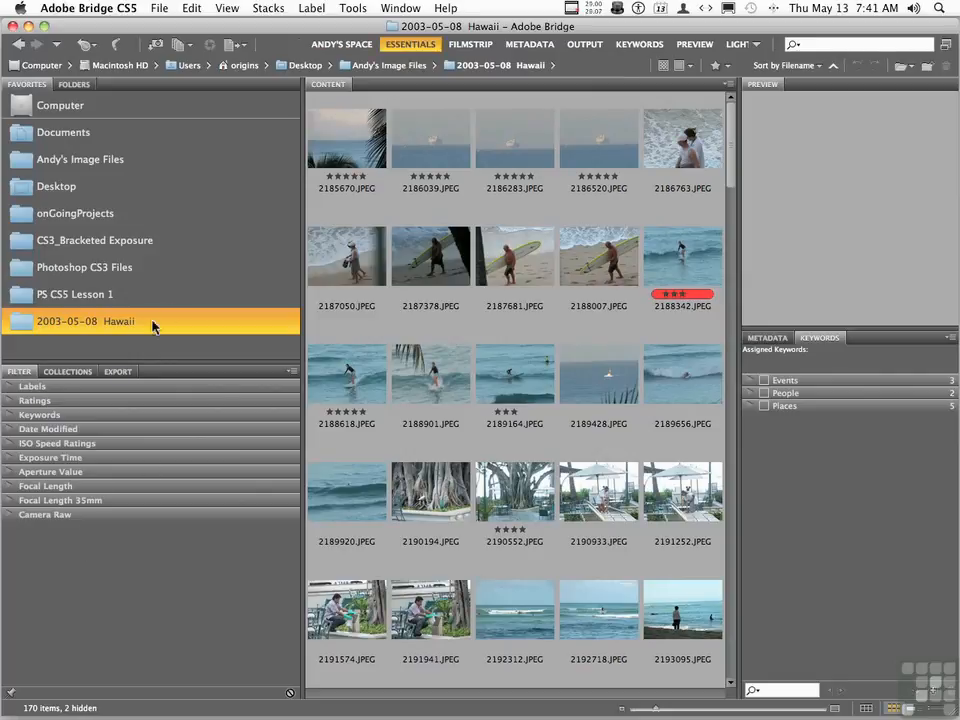
click(8, 387)
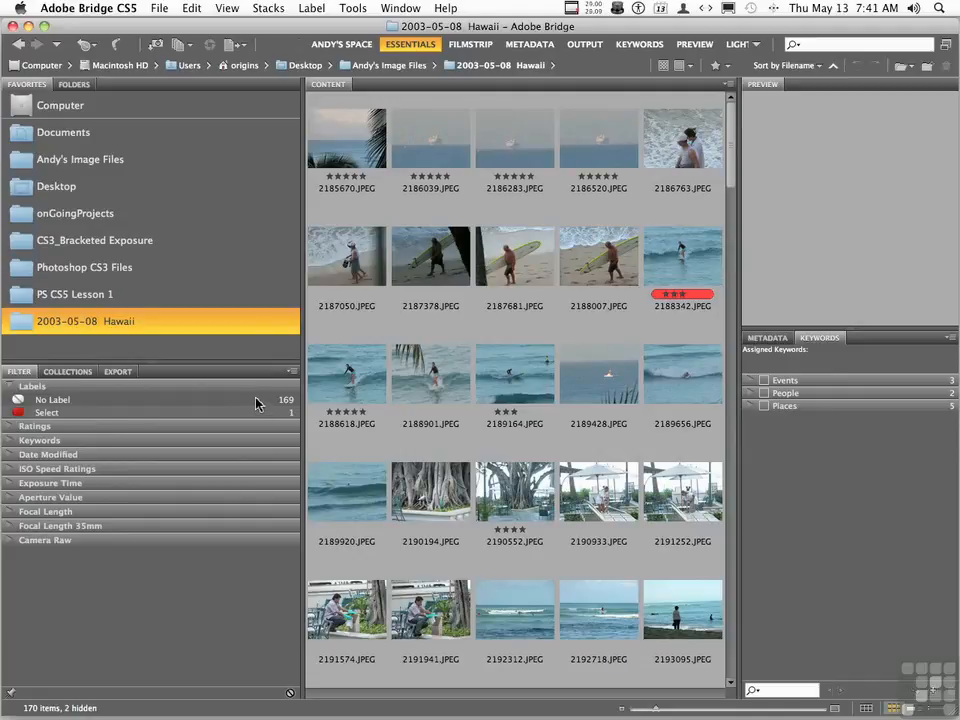
click(46, 413)
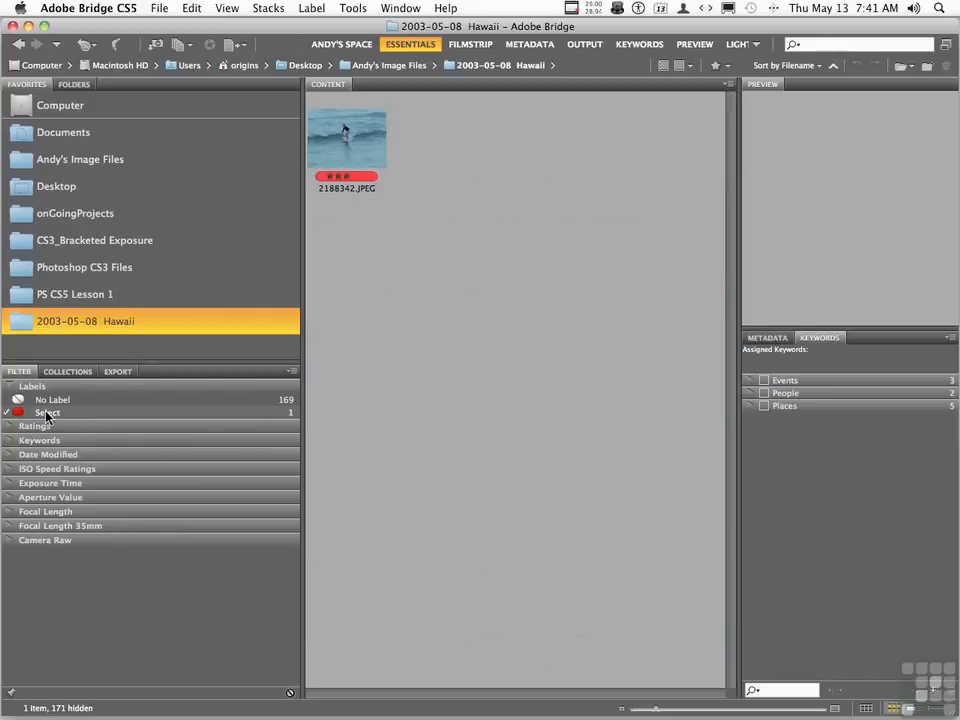
click(46, 413)
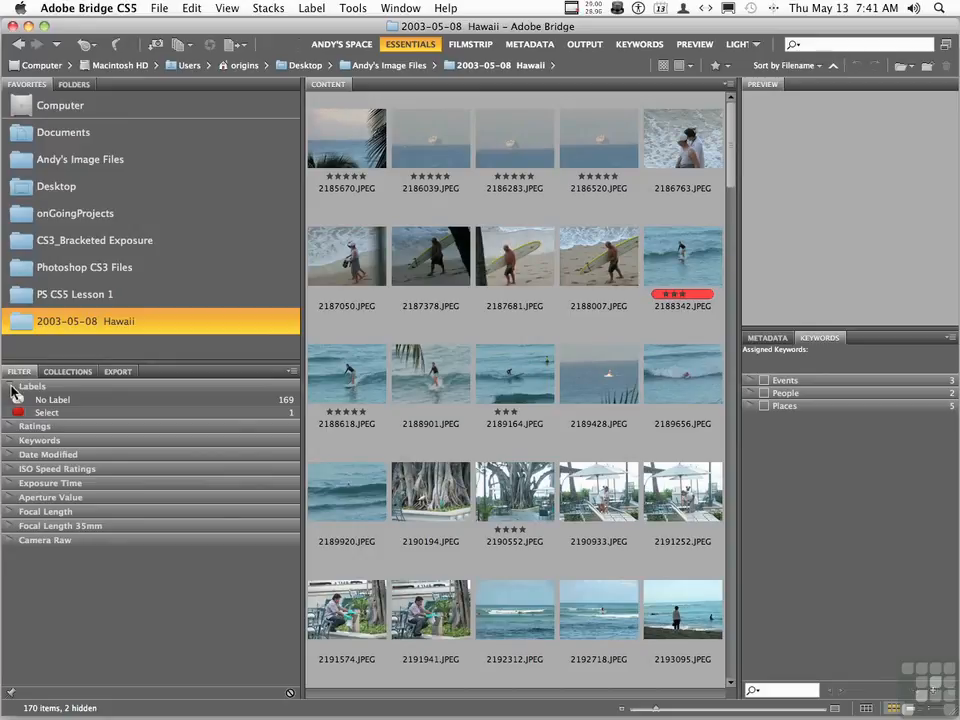
click(12, 387)
Filter the Hawaii photos by three-star, four-star and five-star ratings one at a time, clearing each filter again
click(12, 400)
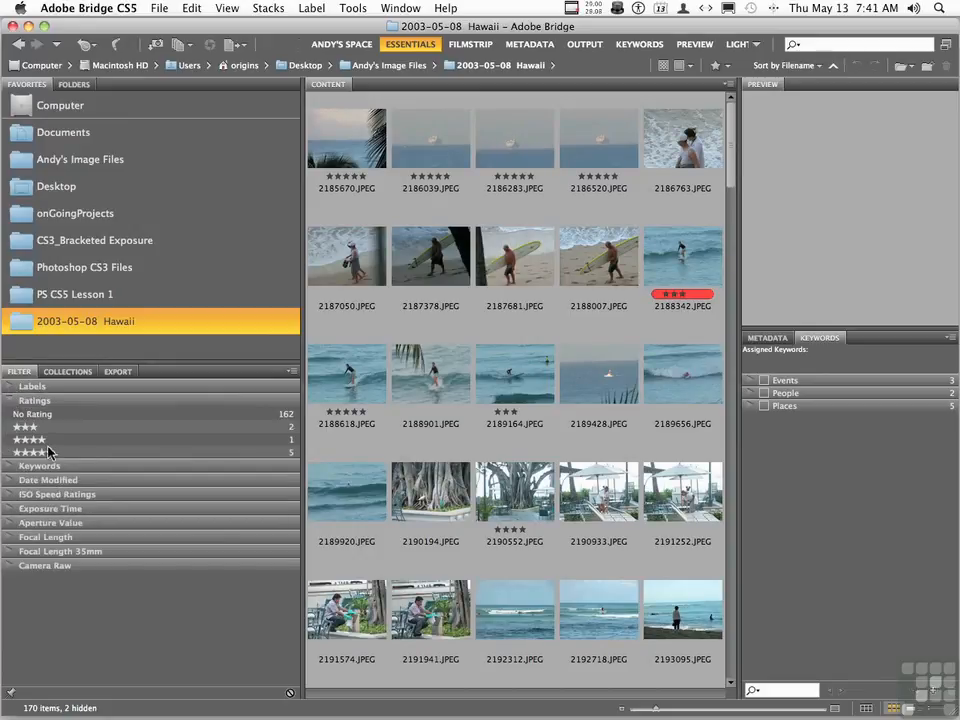
click(30, 428)
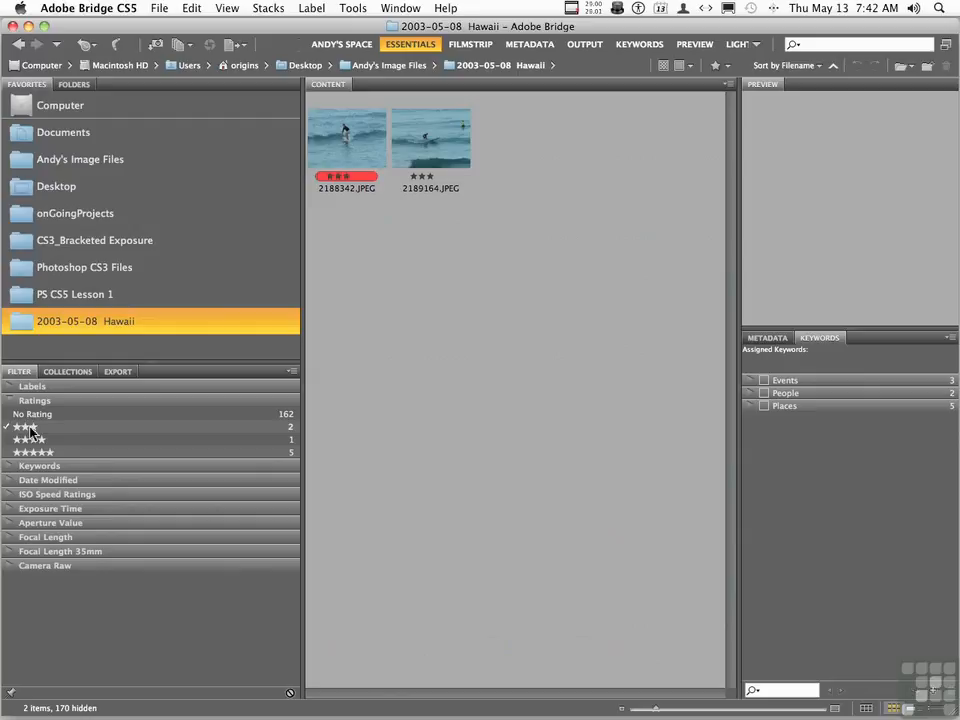
click(30, 428)
click(33, 440)
click(33, 441)
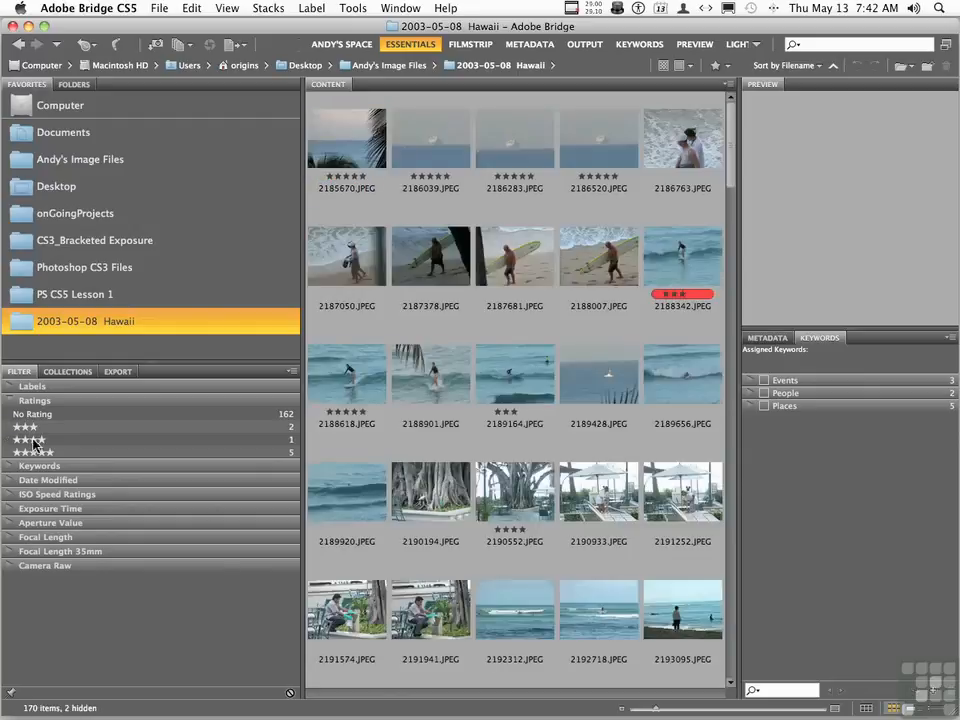
click(38, 452)
click(38, 452)
Filter the Hawaii photos by three-star and five-star ratings together, and clear both rating filters again
click(20, 428)
click(30, 454)
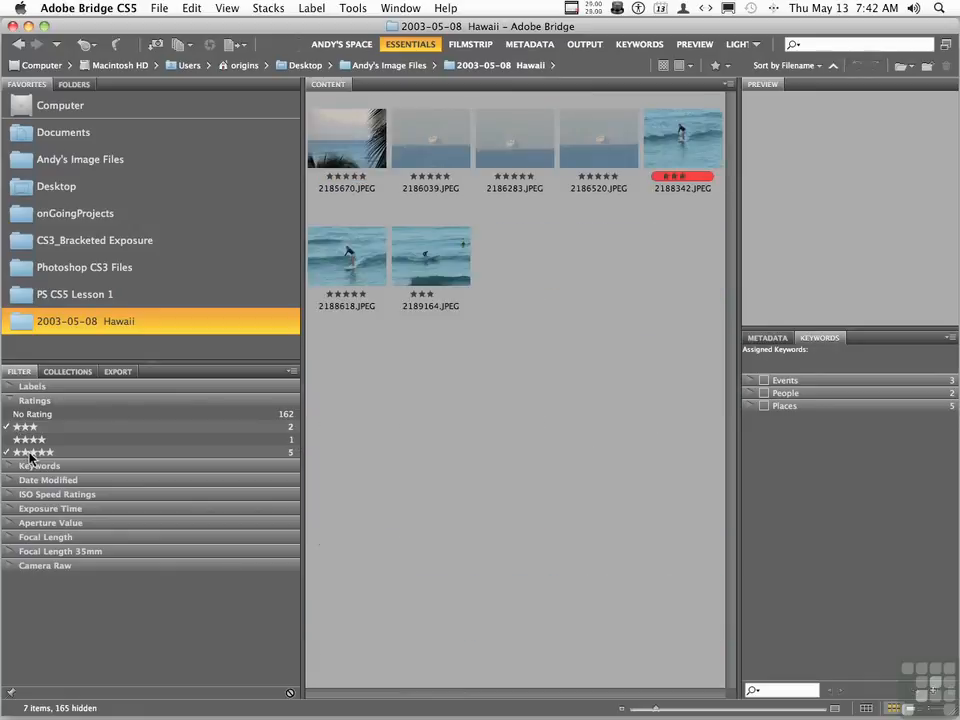
click(30, 454)
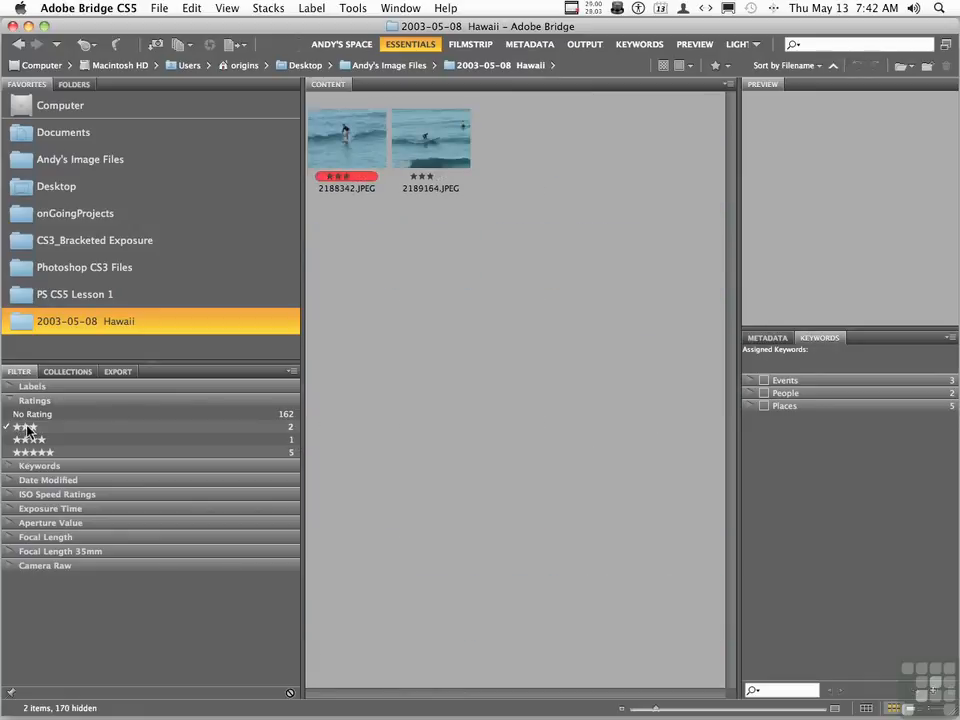
click(28, 428)
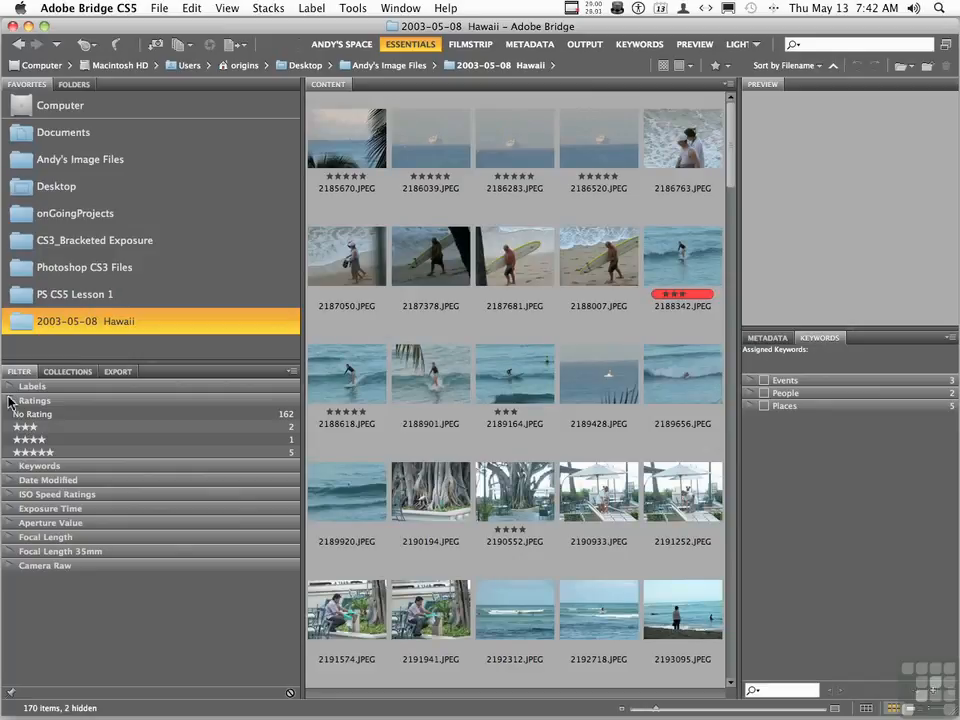
click(9, 401)
Examine the Keywords and Date Modified filter criteria for the Hawaii folder, collapsing each again
click(9, 415)
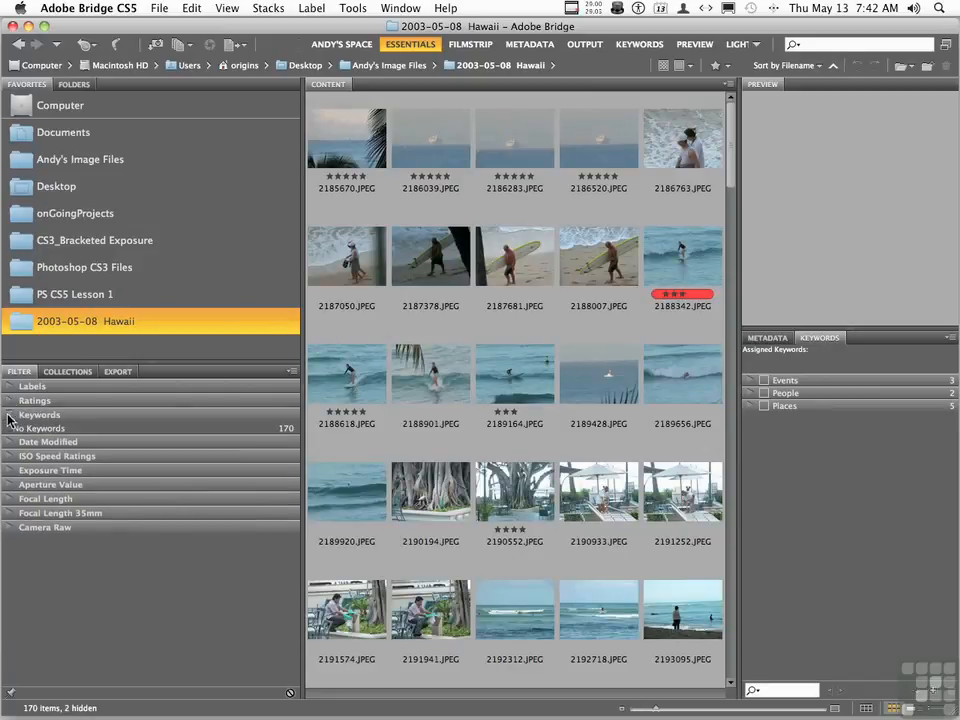
click(9, 415)
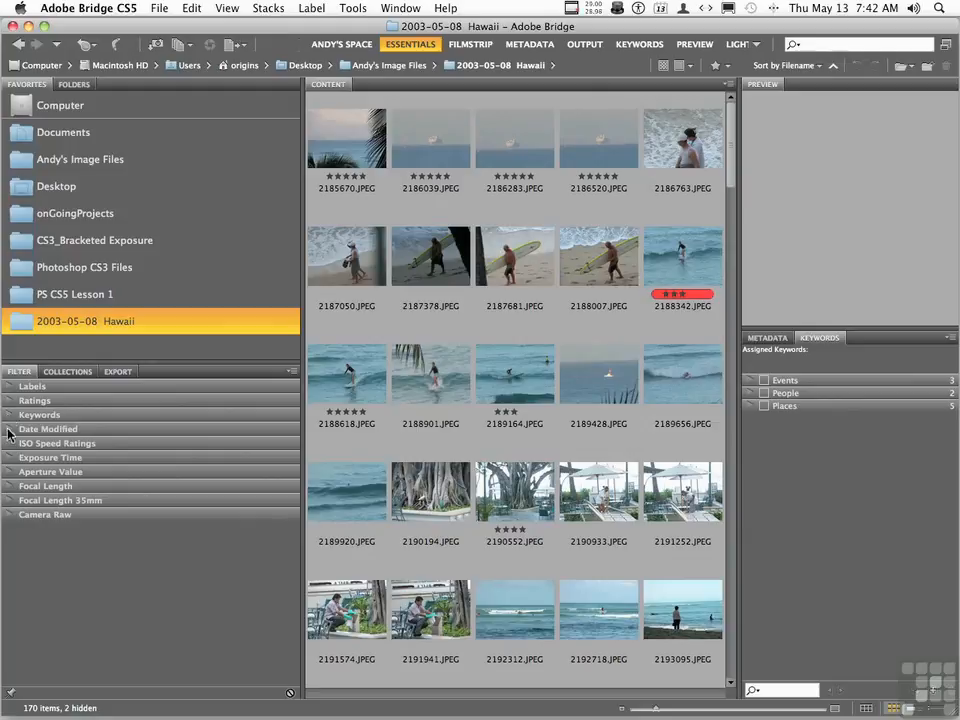
click(8, 430)
click(9, 429)
Compare the filter criteria offered for the PS CS5 Lesson 1 folder with those of the 2003-05-08 Hawaii folder
click(80, 294)
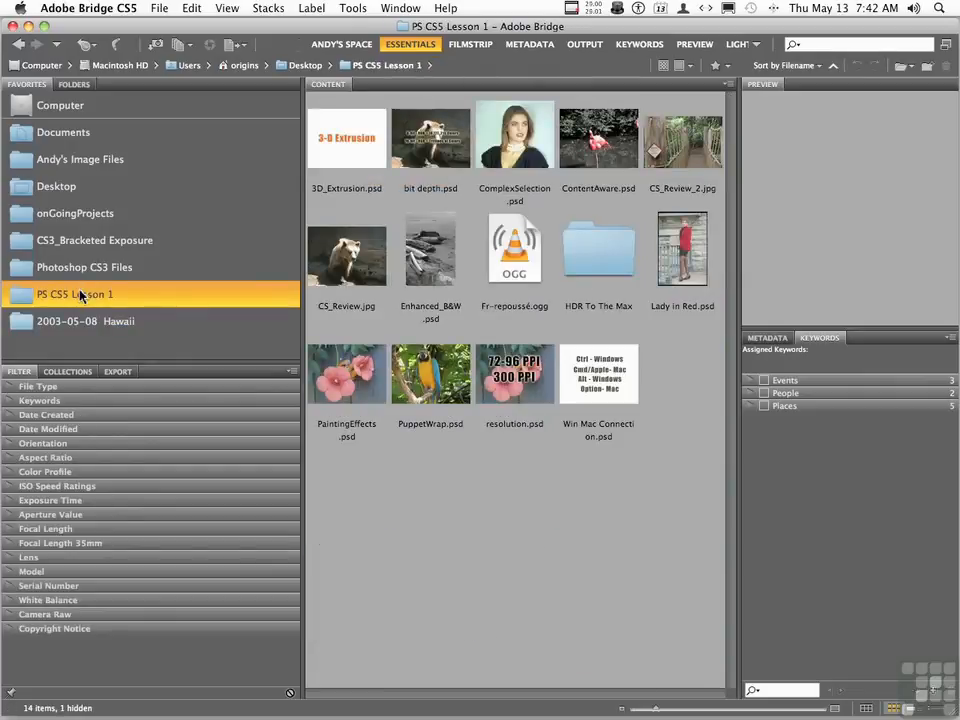
click(10, 388)
click(10, 388)
click(50, 324)
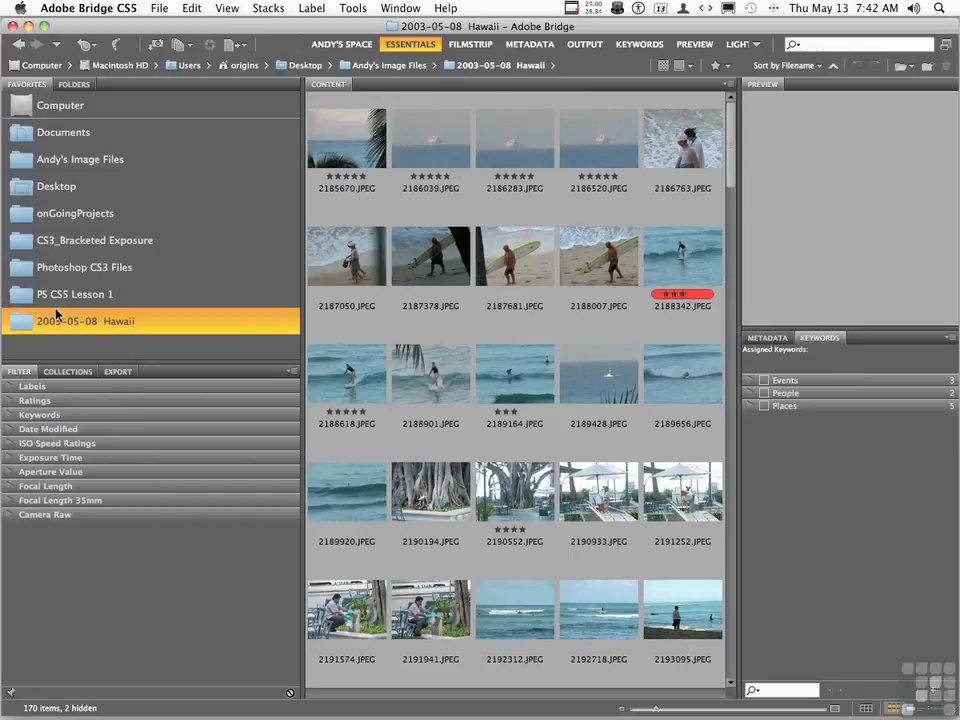
click(57, 295)
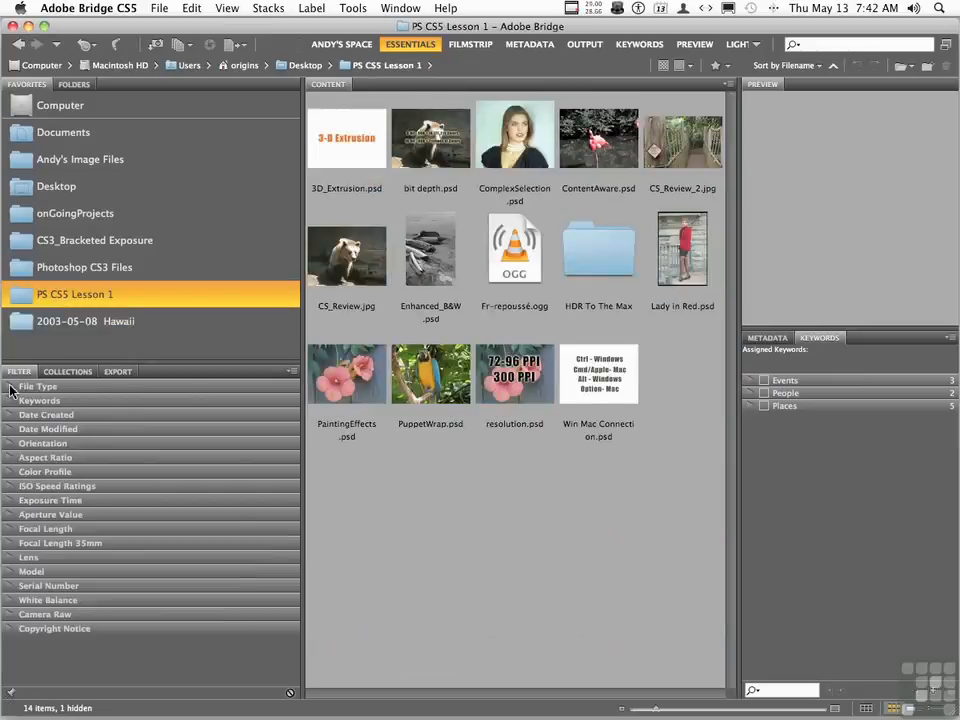
Filter the PS CS5 Lesson 1 files by the Photoshop document type and by the ogg type, clearing each filter again
click(12, 388)
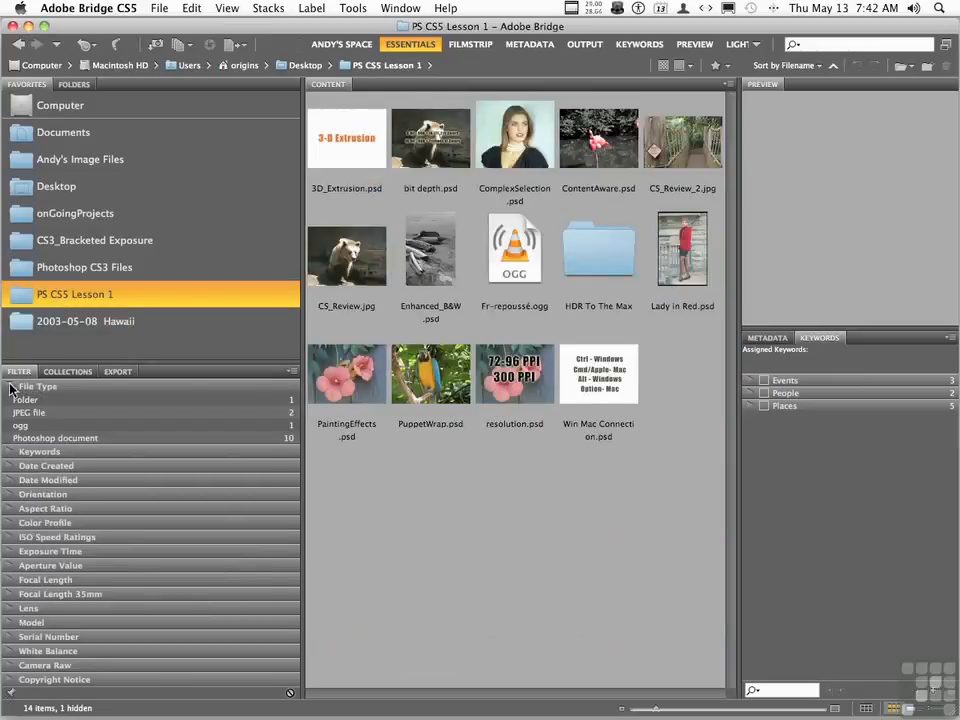
click(44, 439)
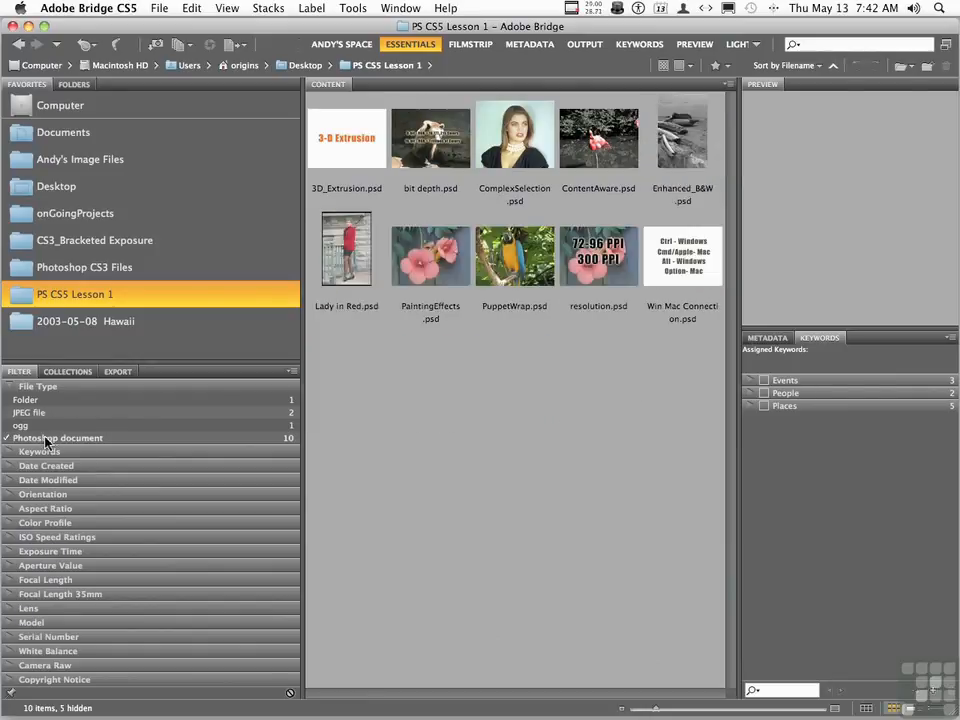
click(44, 439)
click(20, 425)
click(20, 425)
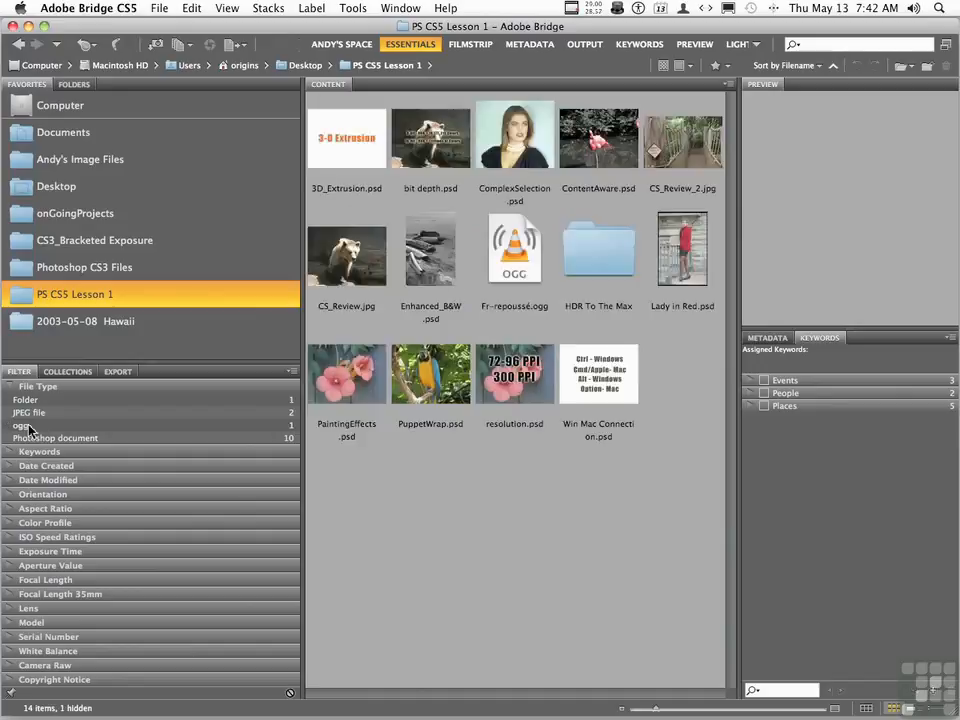
click(20, 389)
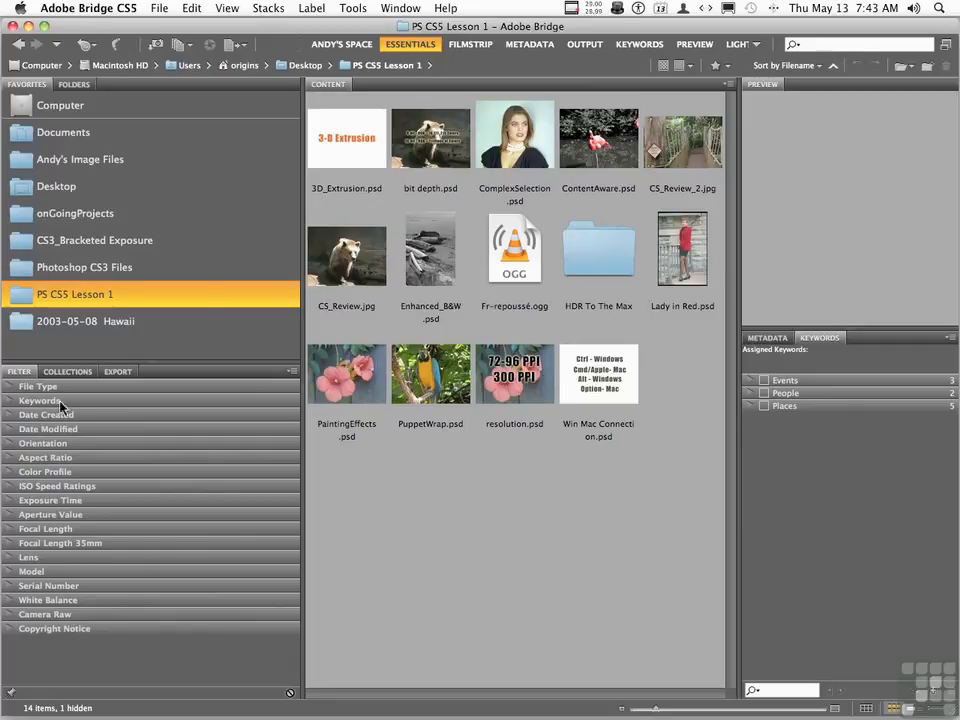
Create a new collection while the 2003-05-08 Hawaii folder is displayed
click(67, 373)
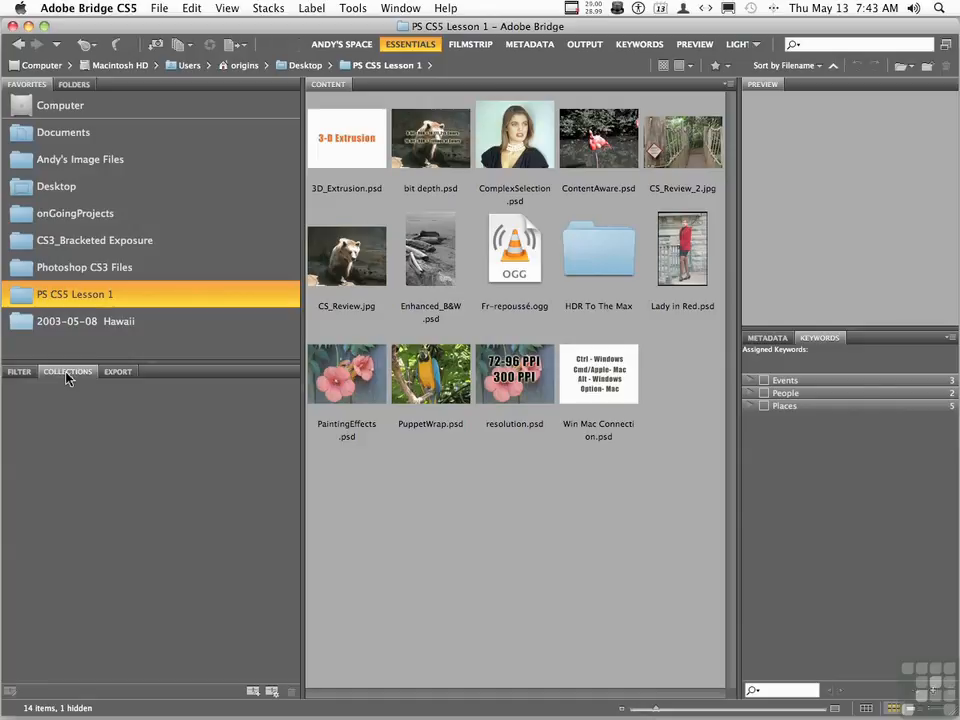
click(25, 322)
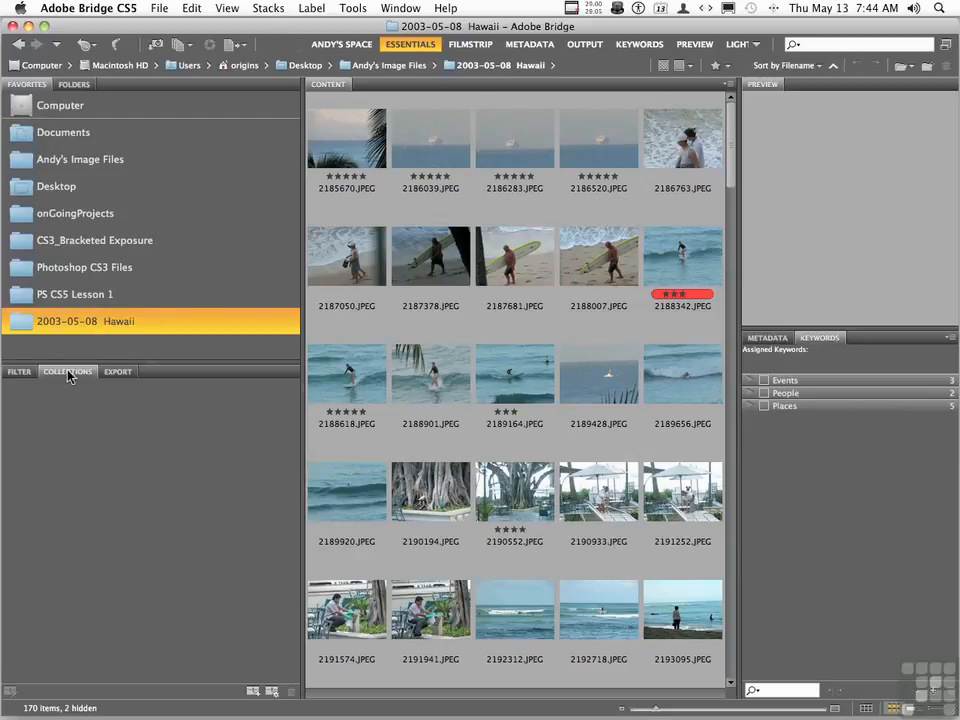
click(252, 692)
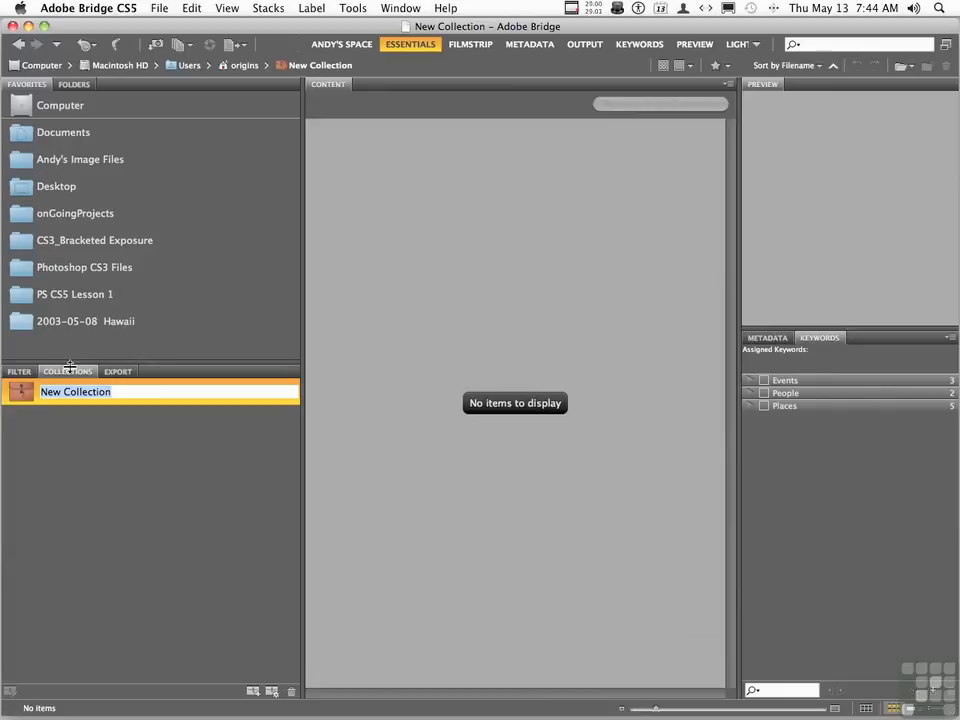
Add Hawaii photos 2187681, 2189428, 2190194, 2191941 and 2196558 to the new collection under its default name, and display the collection
click(27, 323)
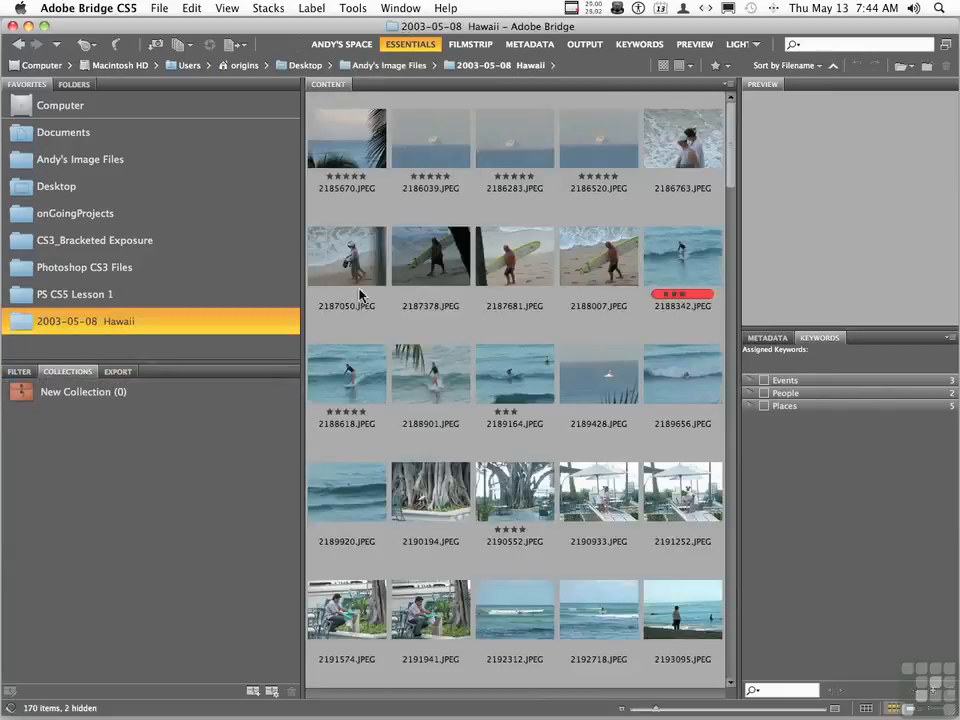
drag(500, 265, 95, 395)
drag(596, 340, 140, 398)
drag(430, 495, 120, 405)
drag(430, 615, 112, 411)
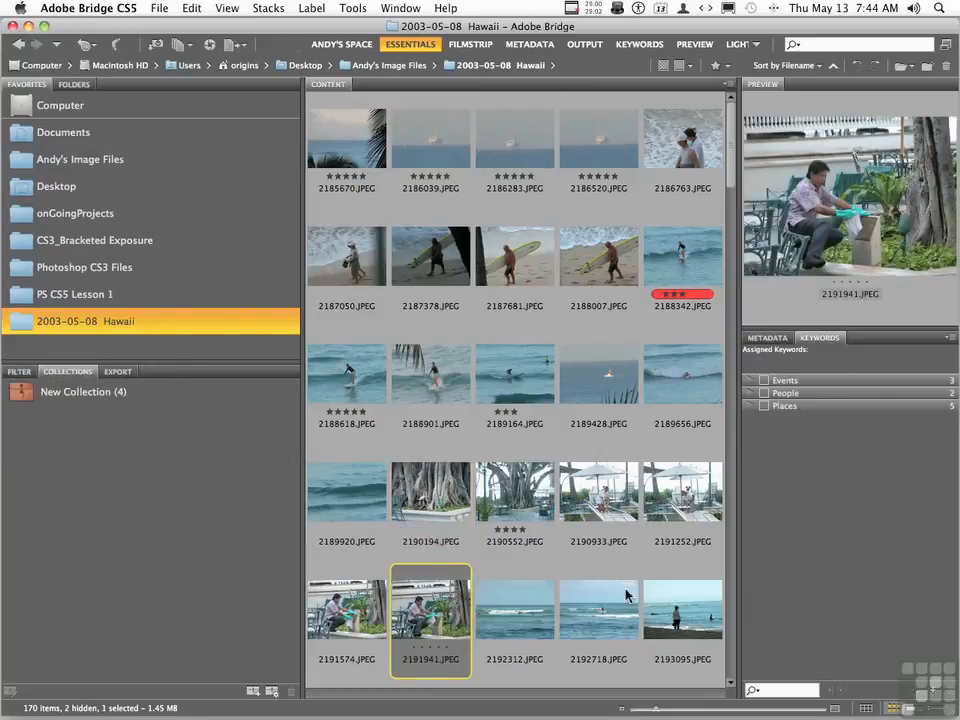
scroll(617, 561, down, 4)
drag(595, 600, 125, 402)
click(88, 396)
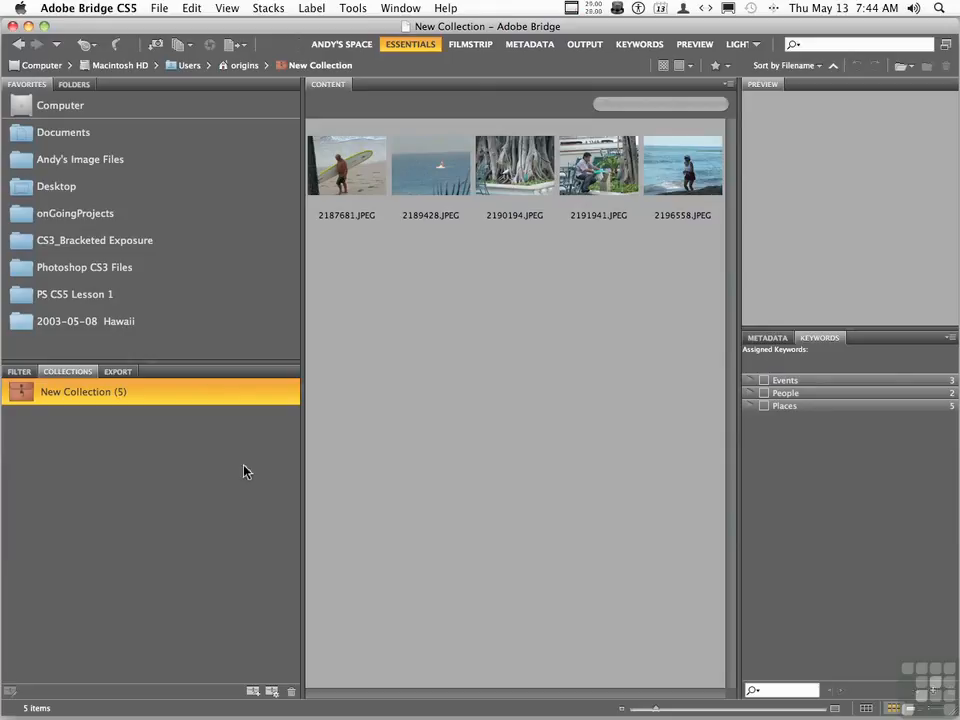
Show all photos of the 2003-05-08 Hawaii folder in Review Mode
click(111, 321)
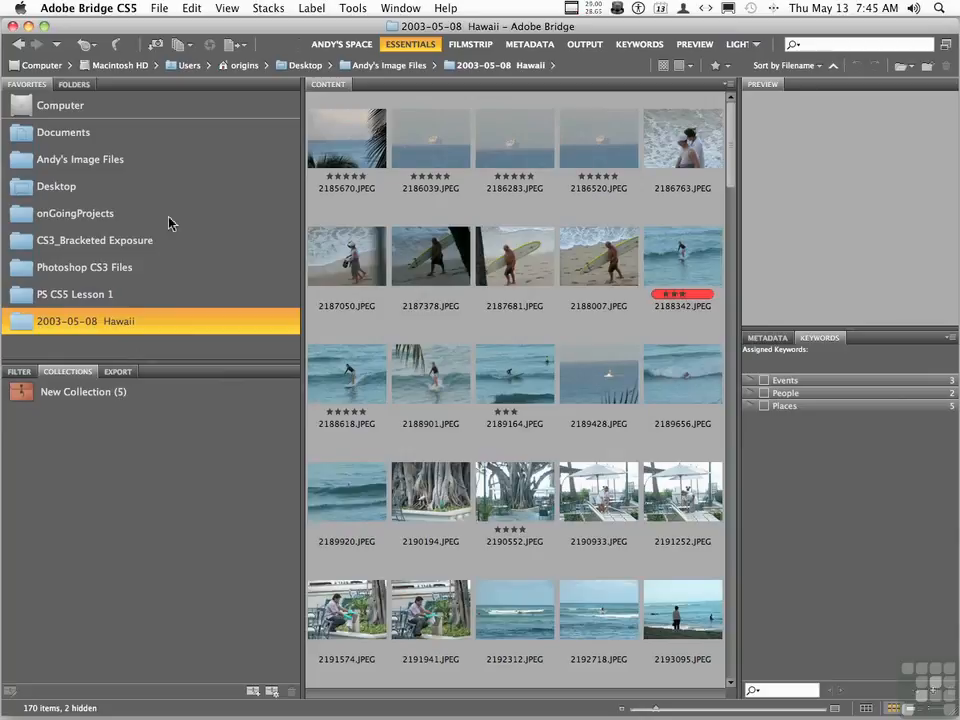
click(183, 52)
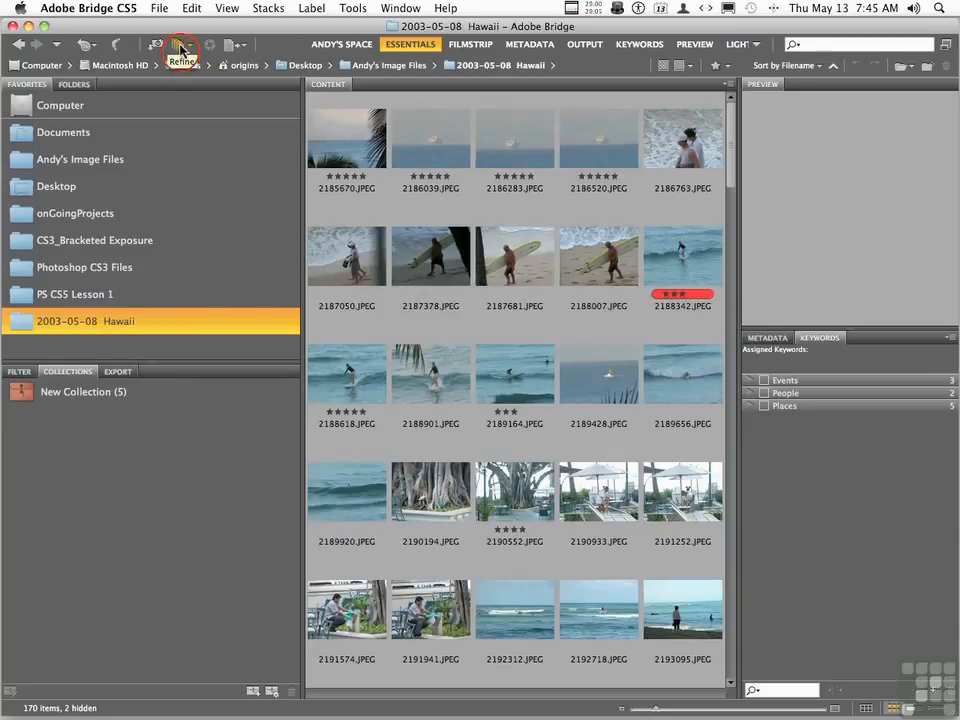
click(183, 50)
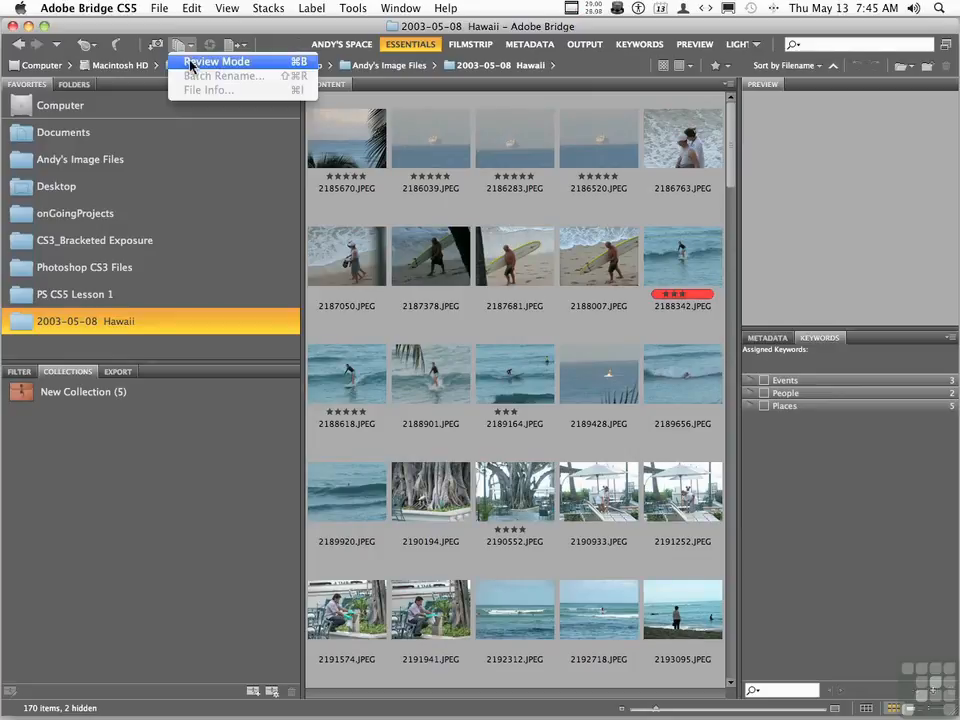
click(190, 63)
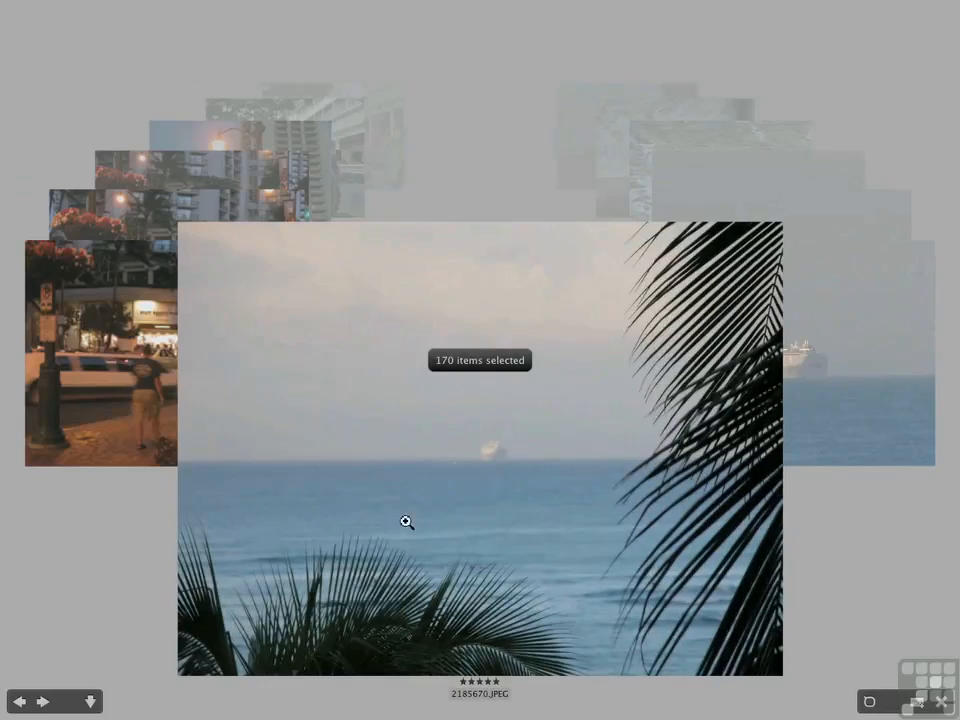
Browse backward and forward through the review carousel, stopping at the night street photo 2337755.JPEG
key(Left)
key(Left)
key(Right)
key(Left)
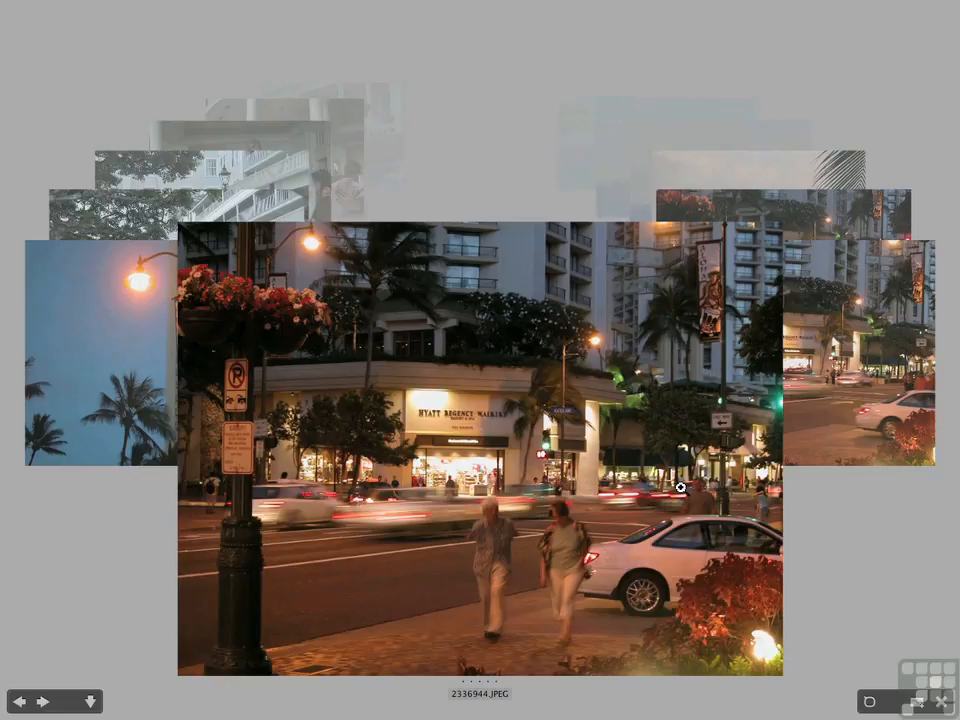
key(Right)
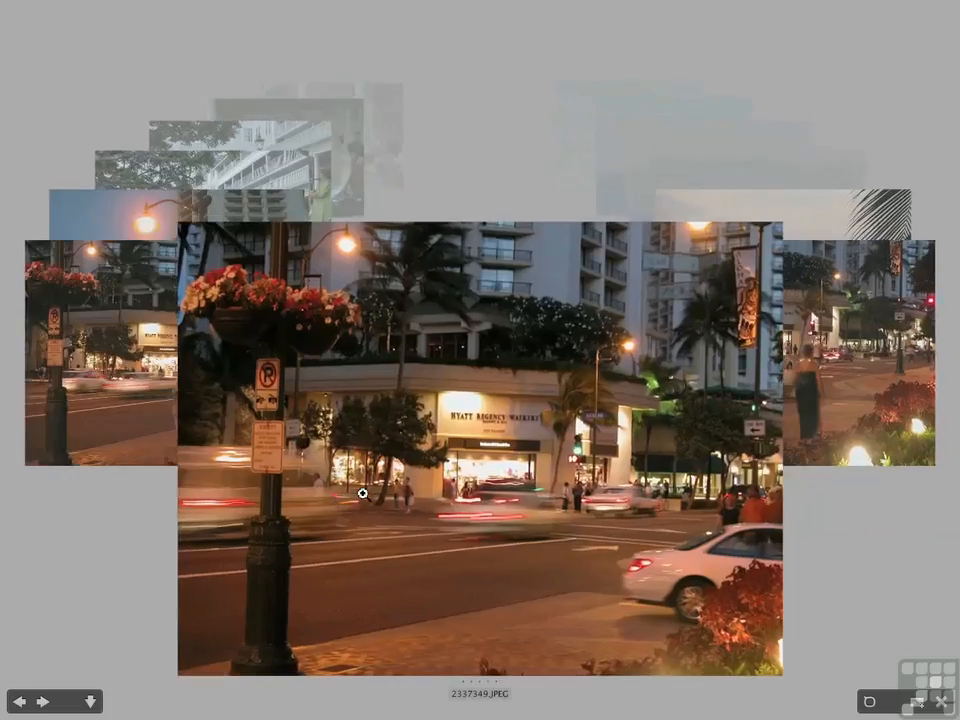
key(Right)
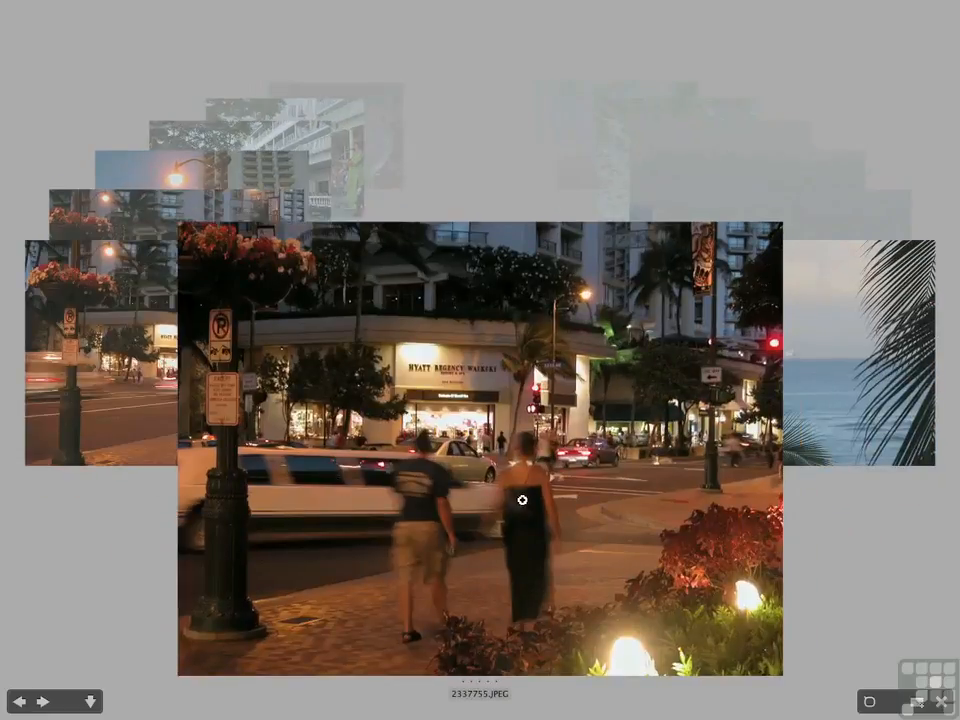
Remove photos 2337755.JPEG and 2185670.JPEG from the review selection
click(414, 539)
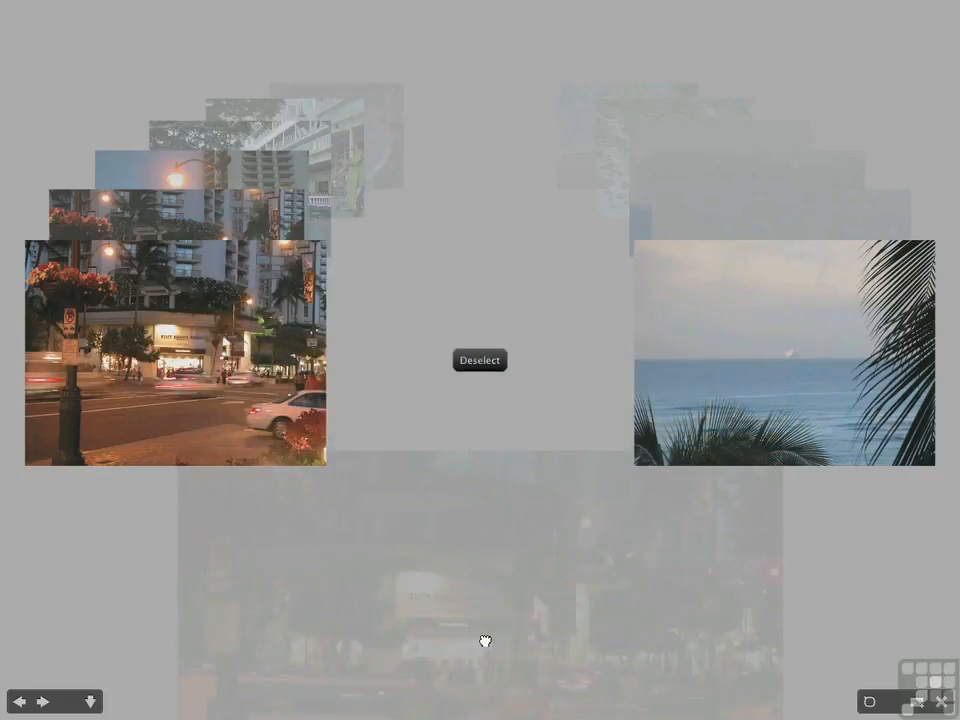
key(Right)
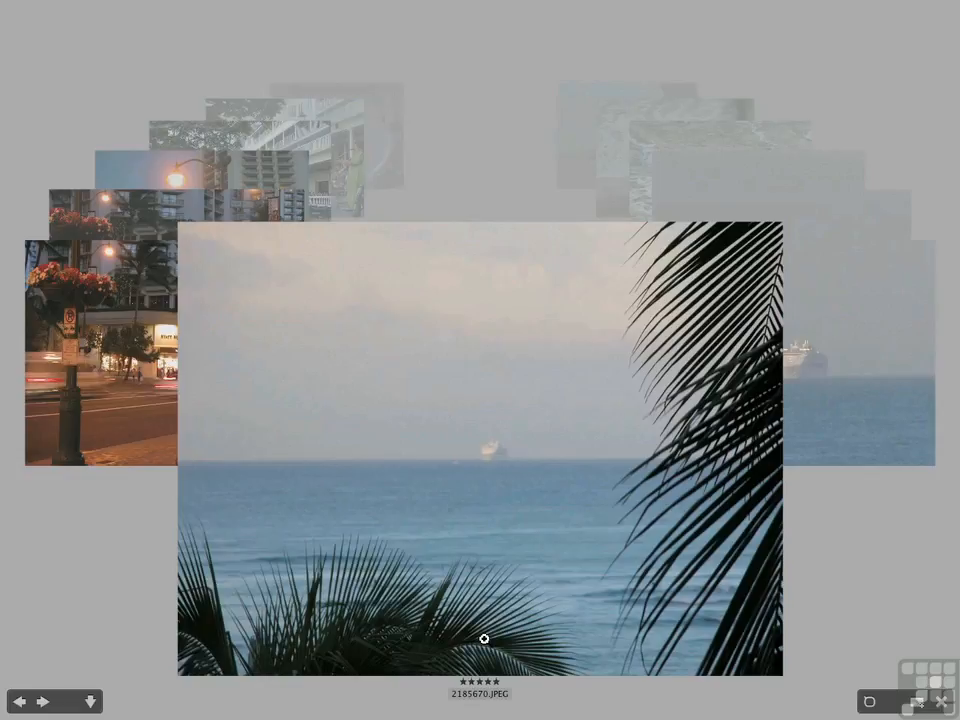
click(474, 454)
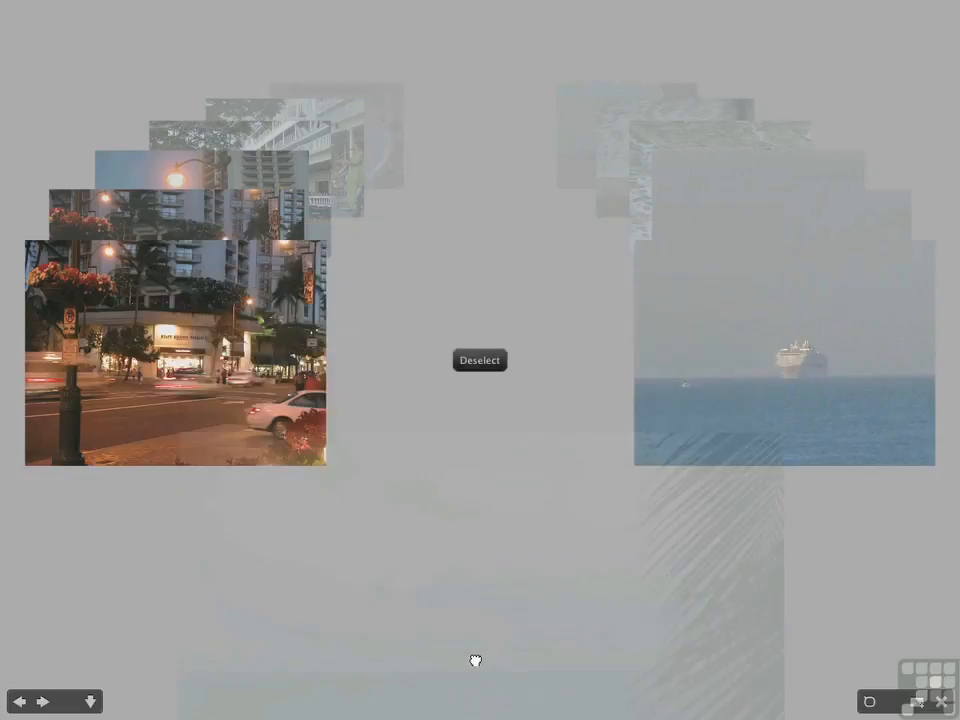
Browse forward through the review carousel to surfer photo 2188901.JPEG and remove it from the review selection
key(Right)
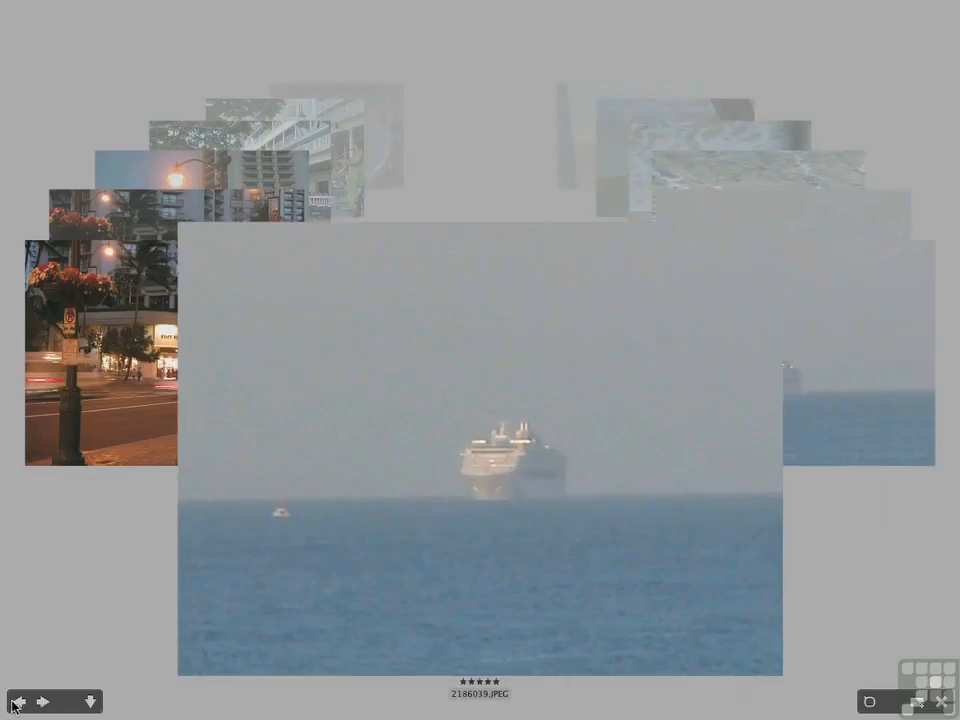
click(18, 702)
click(42, 702)
click(42, 702)
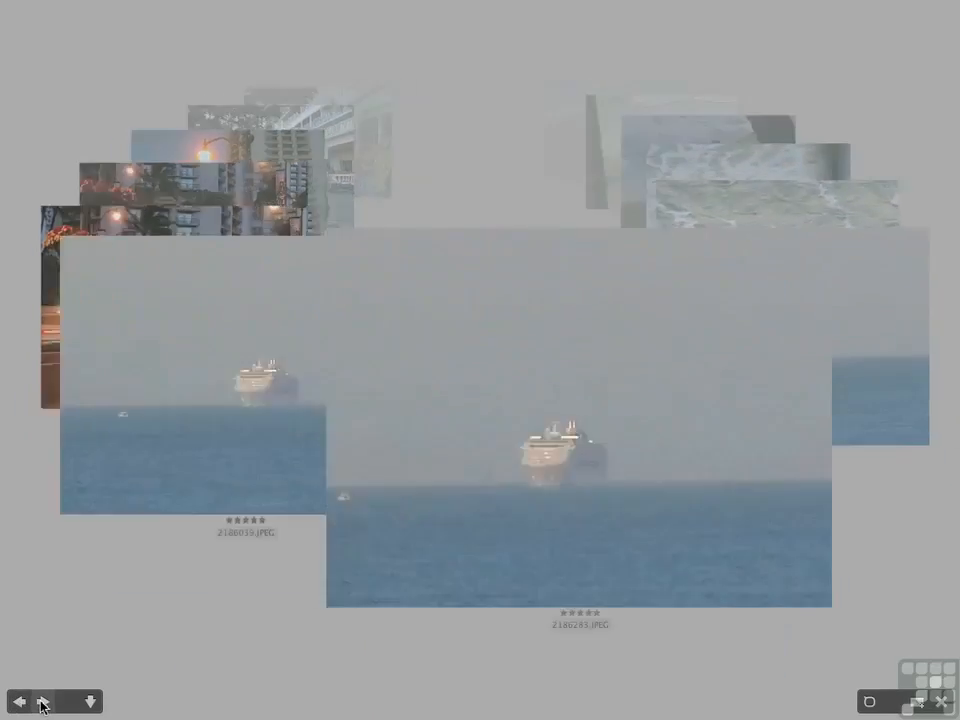
click(42, 702)
click(42, 702)
click(42, 702)
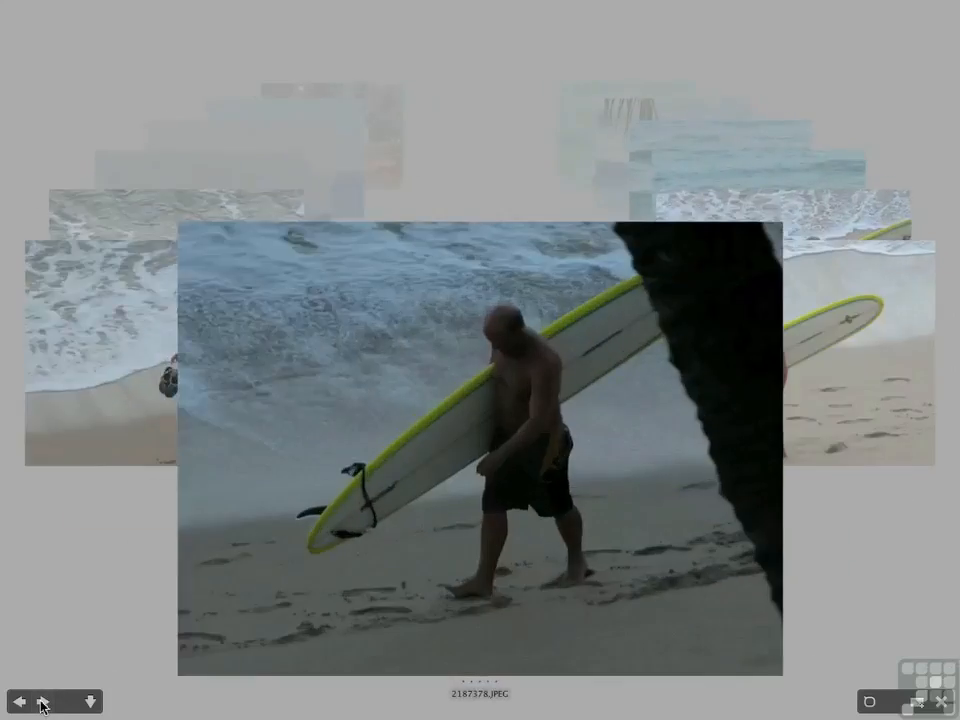
click(42, 702)
click(42, 702)
click(42, 702)
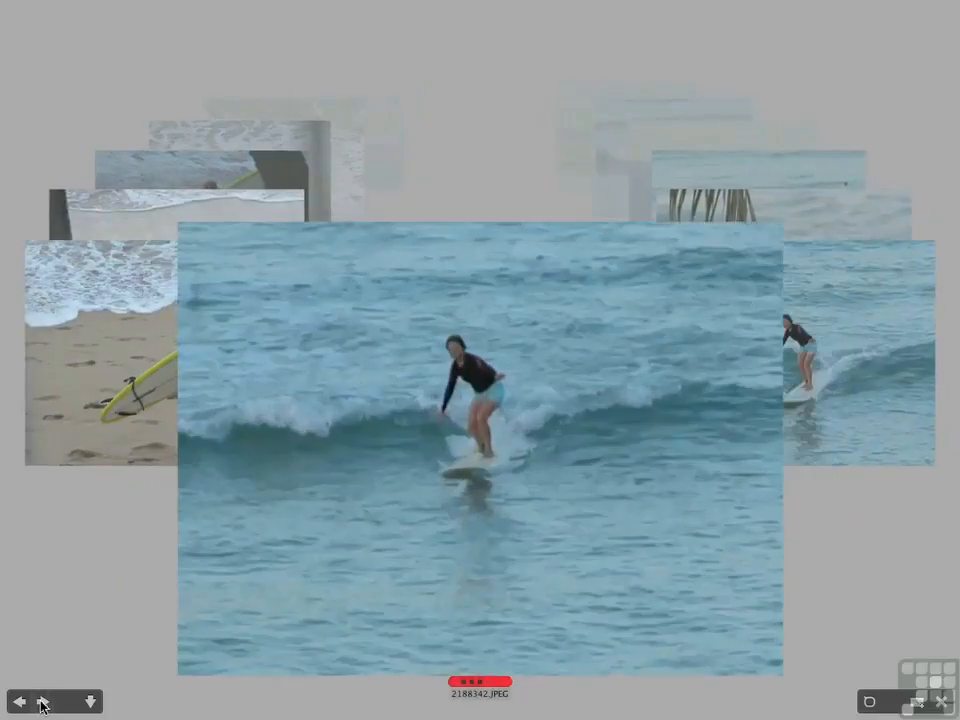
click(42, 702)
click(42, 702)
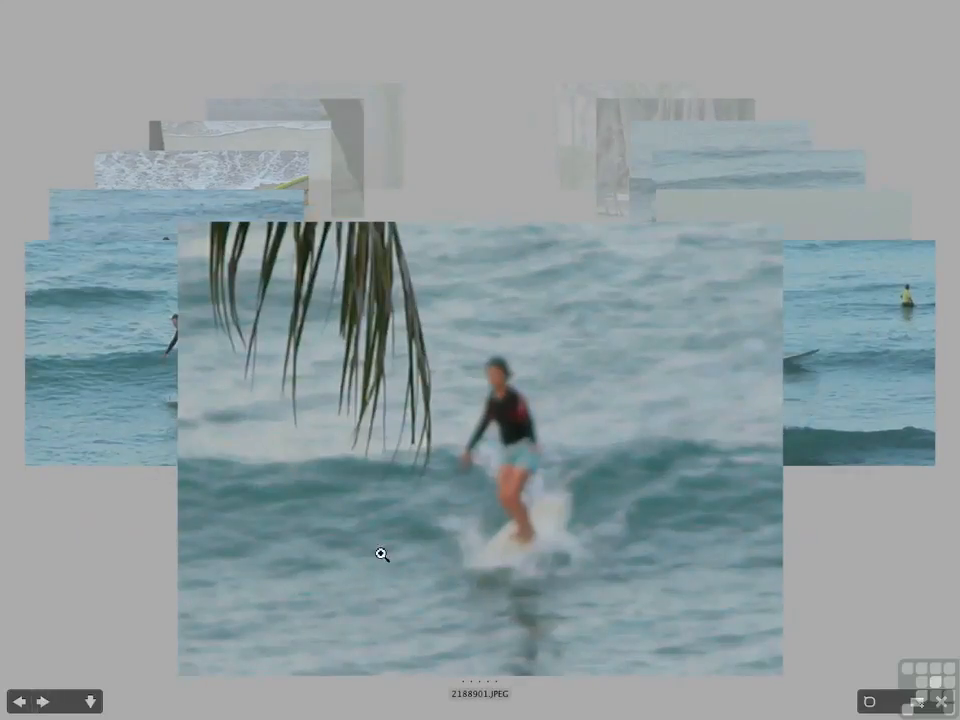
click(91, 703)
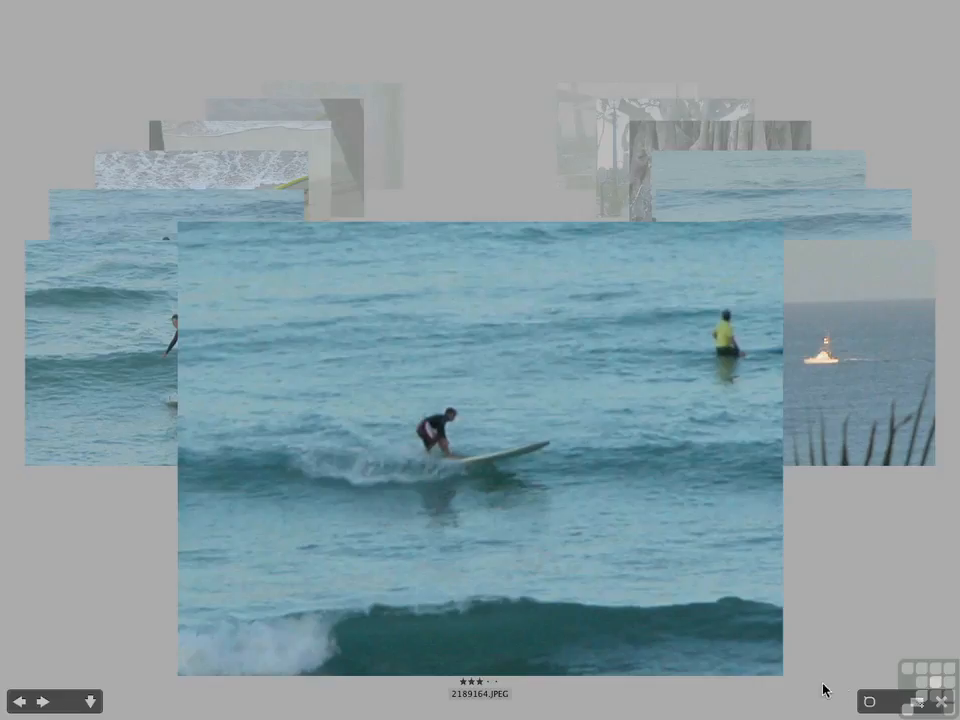
Save the photos remaining in the review as a new collection named Hawaii 2003
click(941, 703)
click(918, 704)
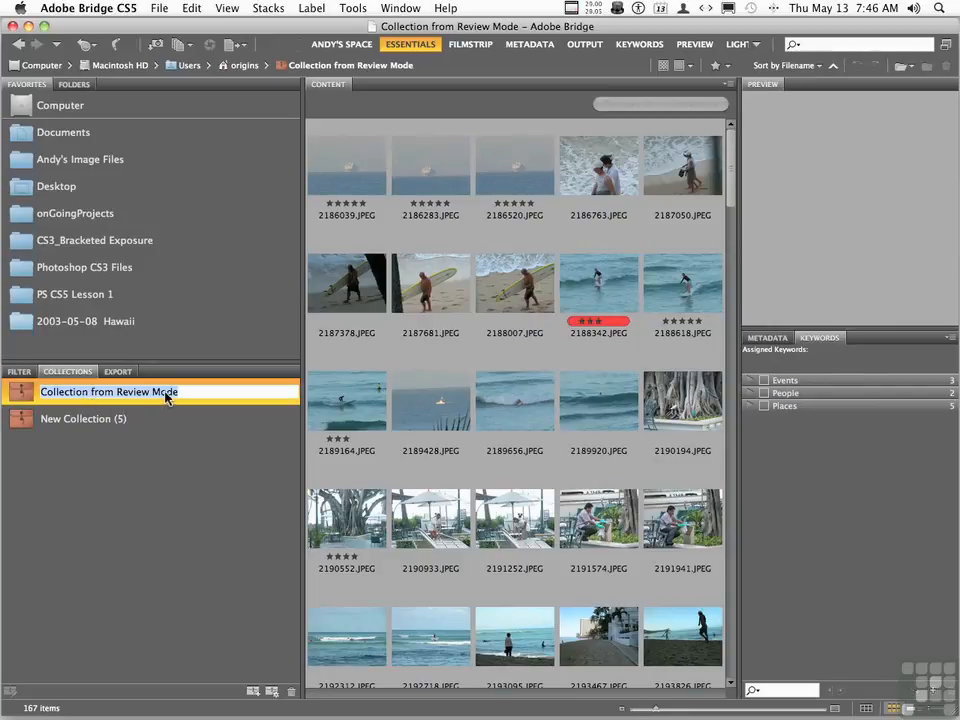
text(Hawaii)
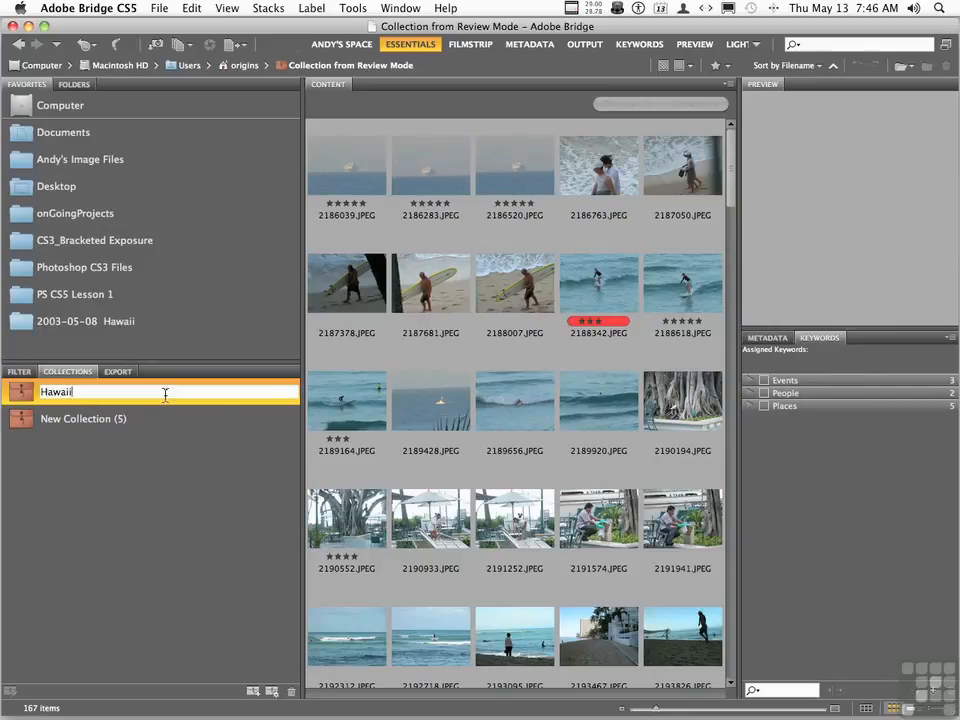
text( 2003)
key(Return)
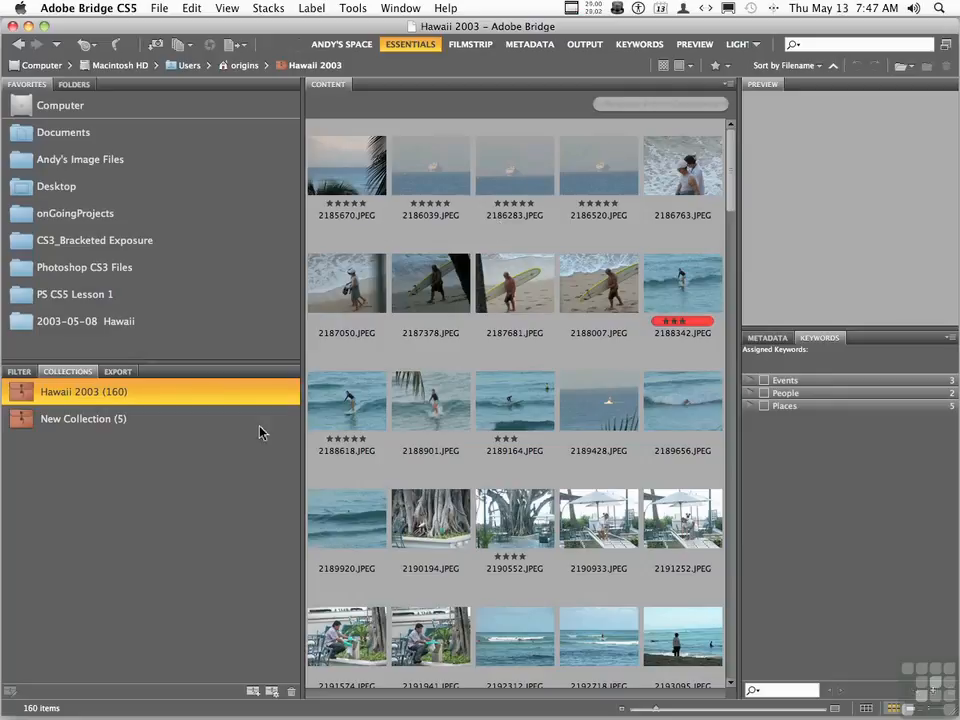
Start a new smart collection with the 2003-05-08 Hawaii folder as its source
click(272, 694)
click(390, 240)
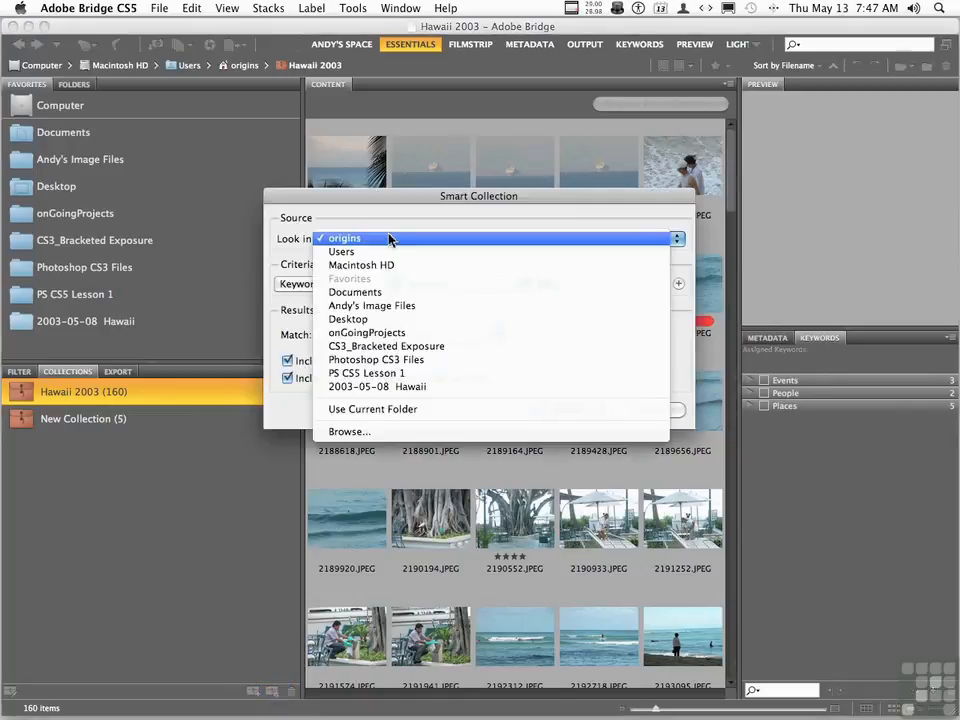
click(405, 388)
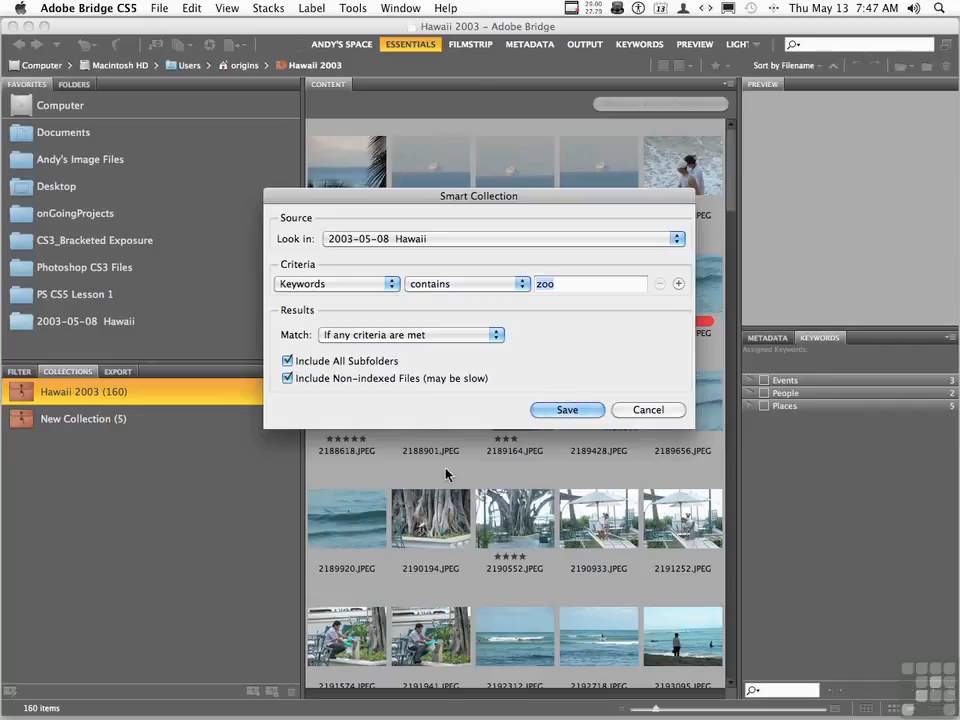
Set the smart collection's criterion to Rating is greater than or equal to four stars
click(345, 285)
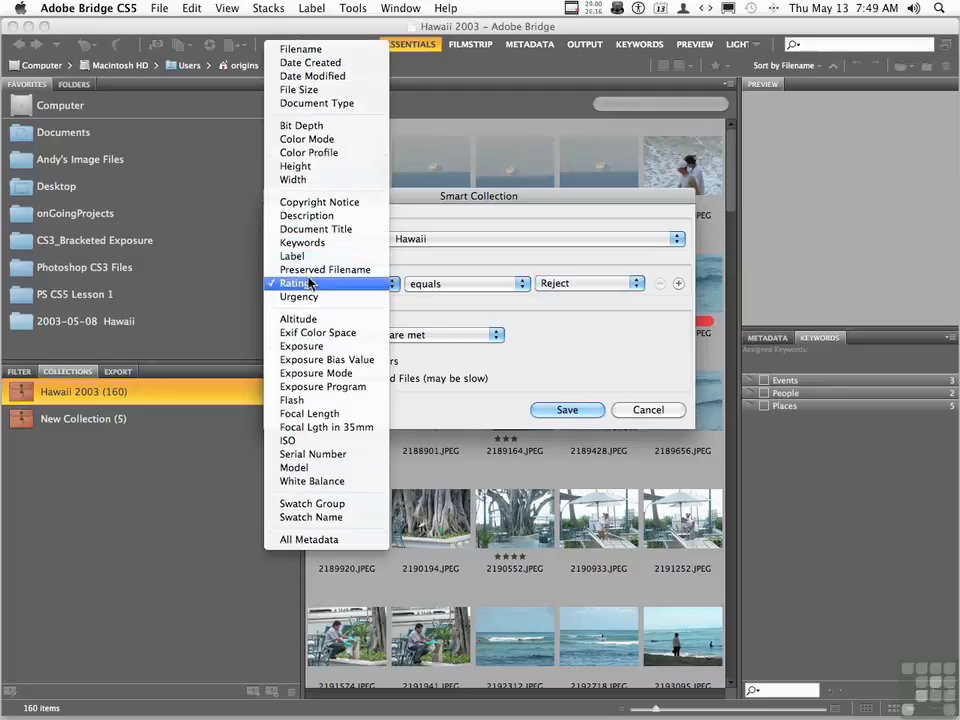
click(308, 285)
click(452, 285)
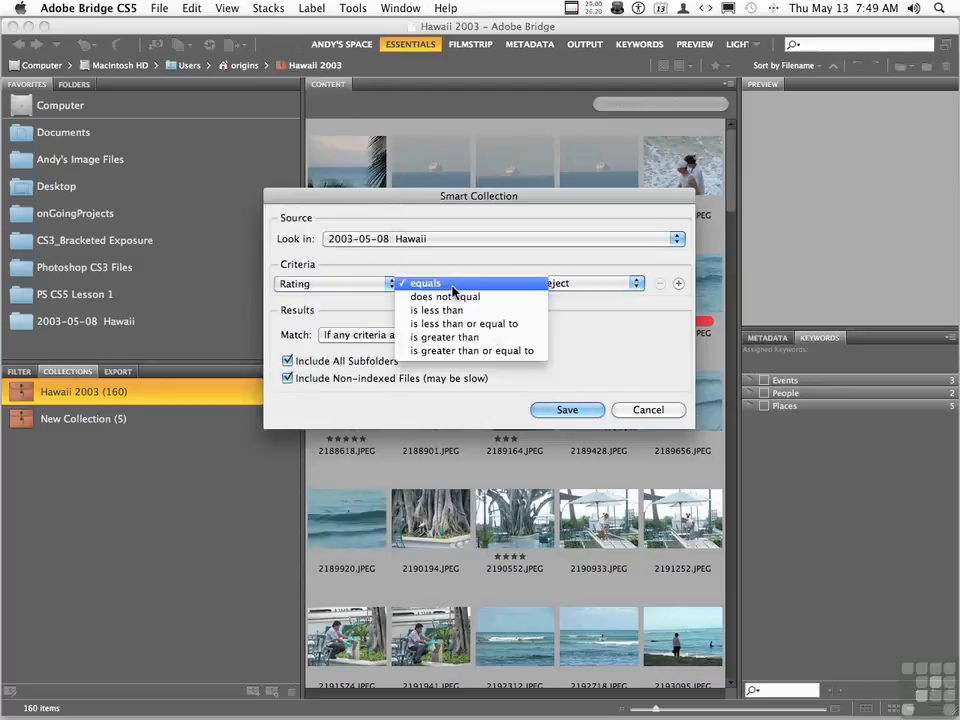
click(471, 351)
click(582, 284)
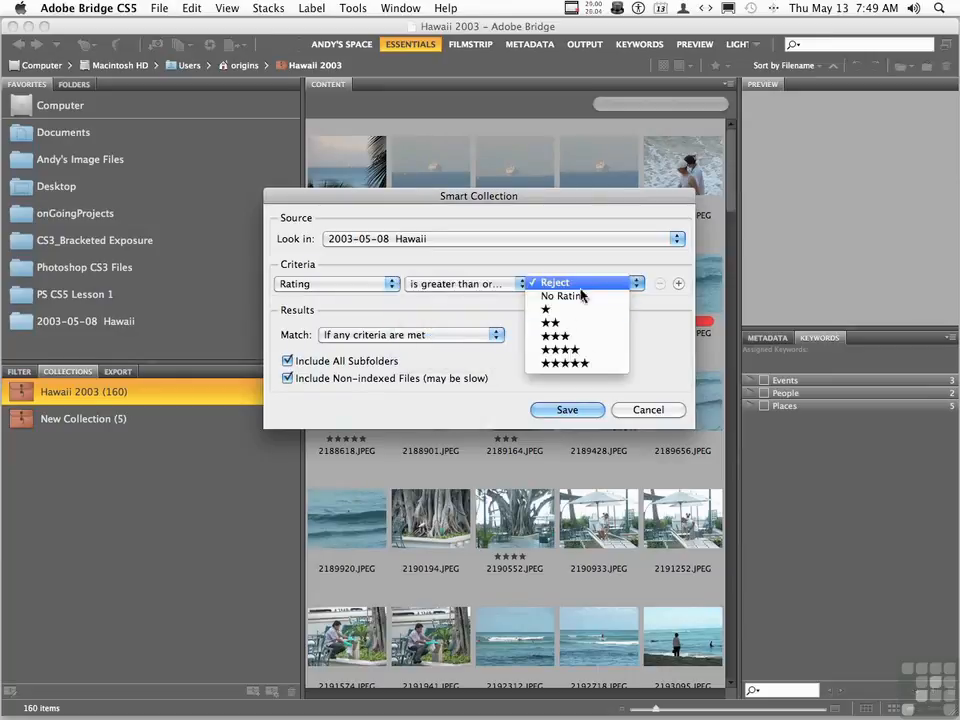
click(580, 354)
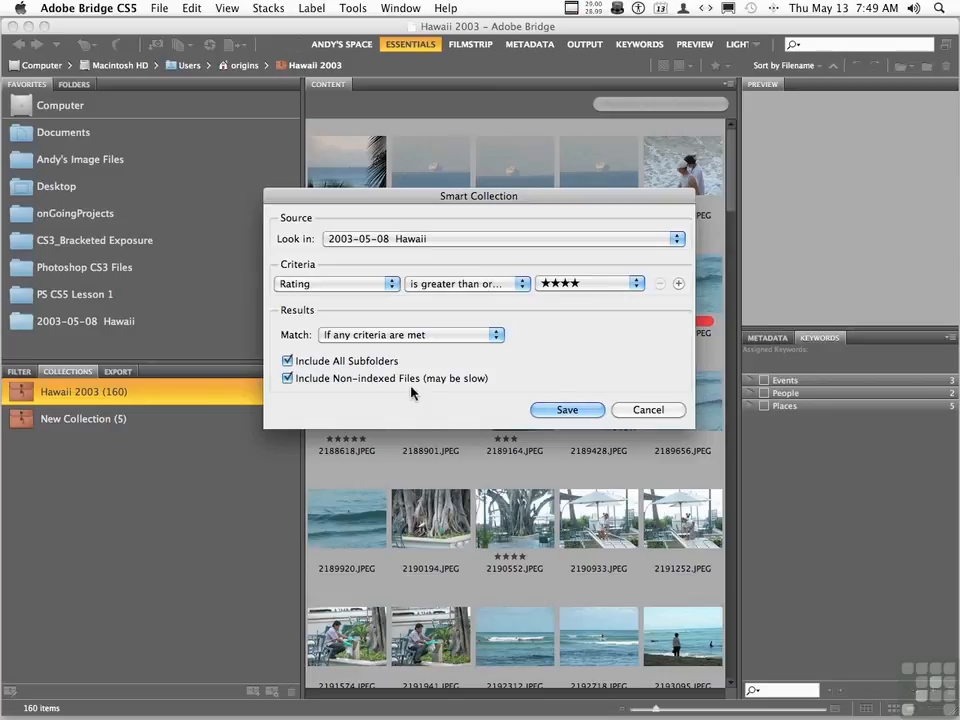
Save the smart collection under the name Hawaii 4:5 Star, and switch between Hawaii 2003 and it to view their photos
click(561, 411)
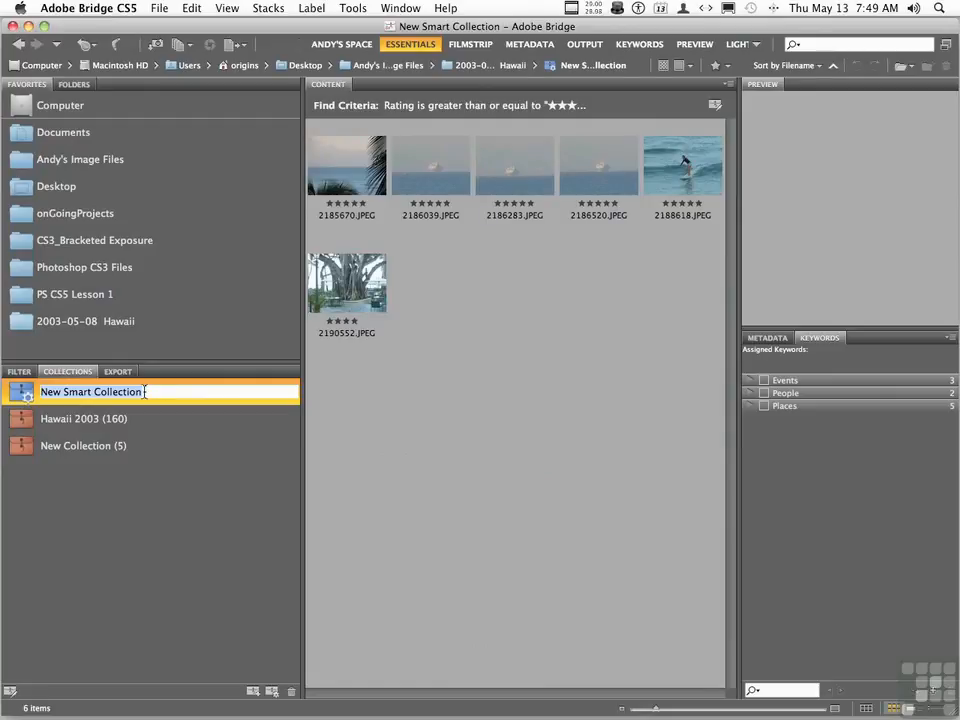
text(Hawaii 4)
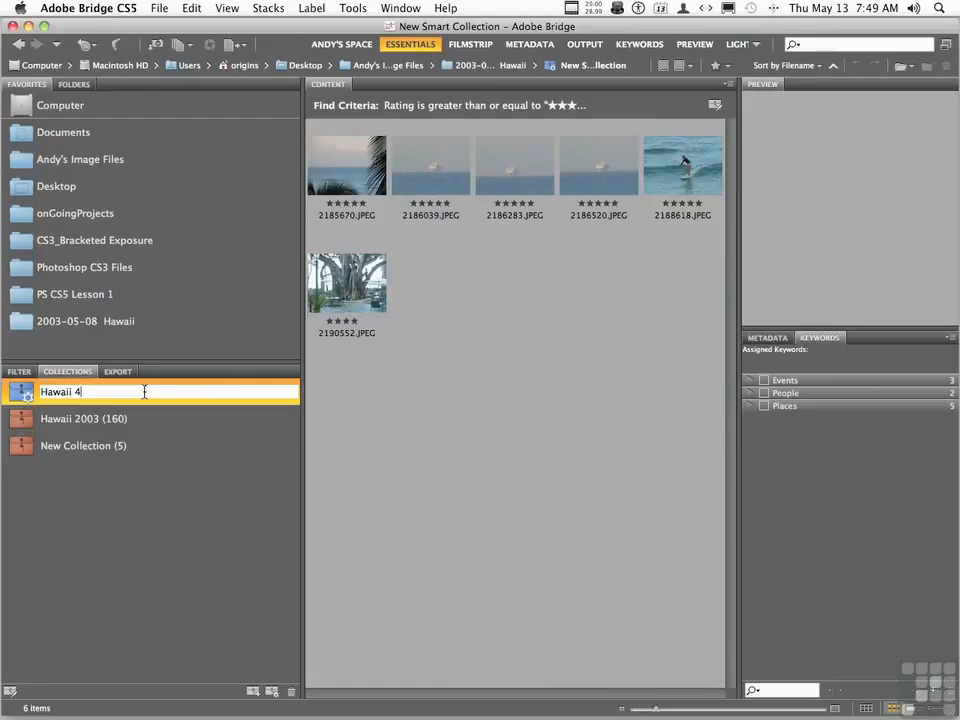
text(/5 Star)
key(Return)
click(90, 418)
click(88, 396)
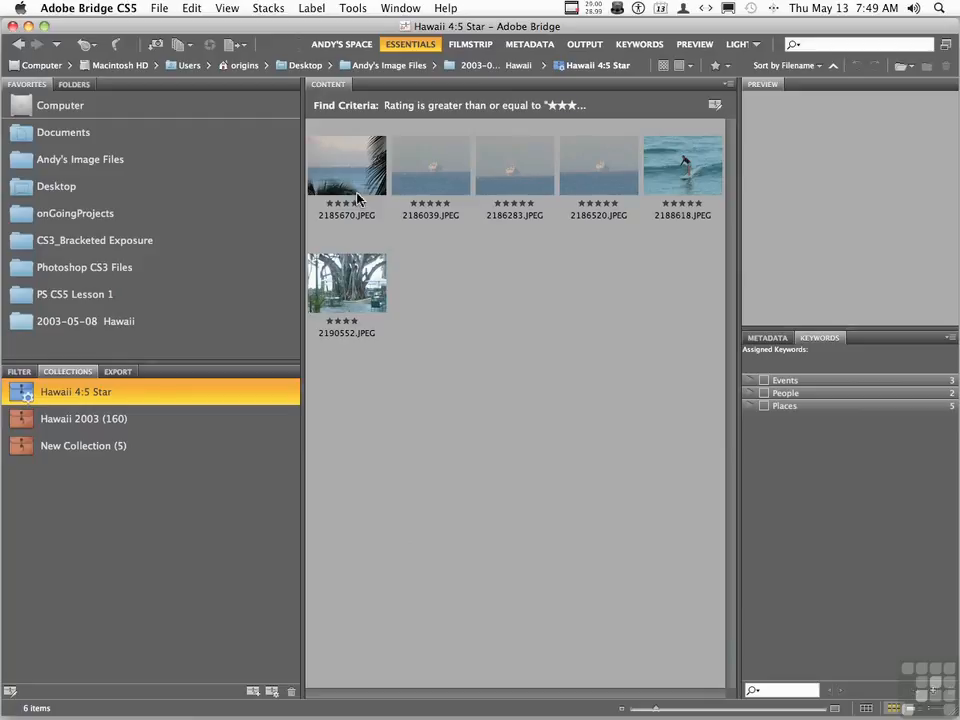
Clear the ratings of photos 2185670, 2186039, 2186283 and 2186520 in the 2003-05-08 Hawaii folder, and display the Hawaii 4:5 Star smart collection
click(41, 323)
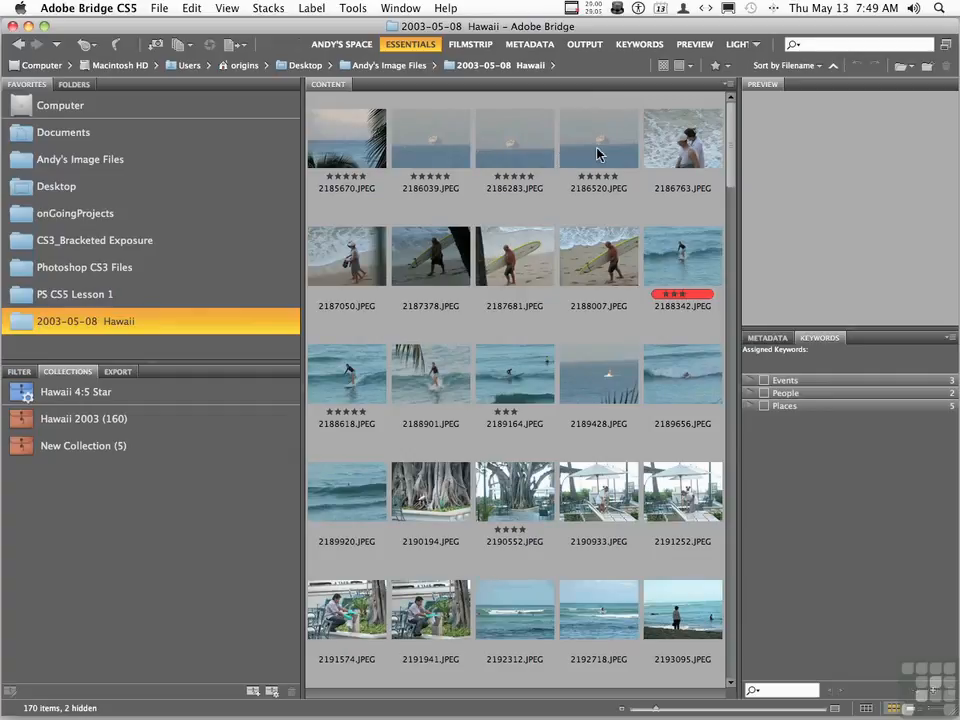
click(596, 152)
shift+click(345, 135)
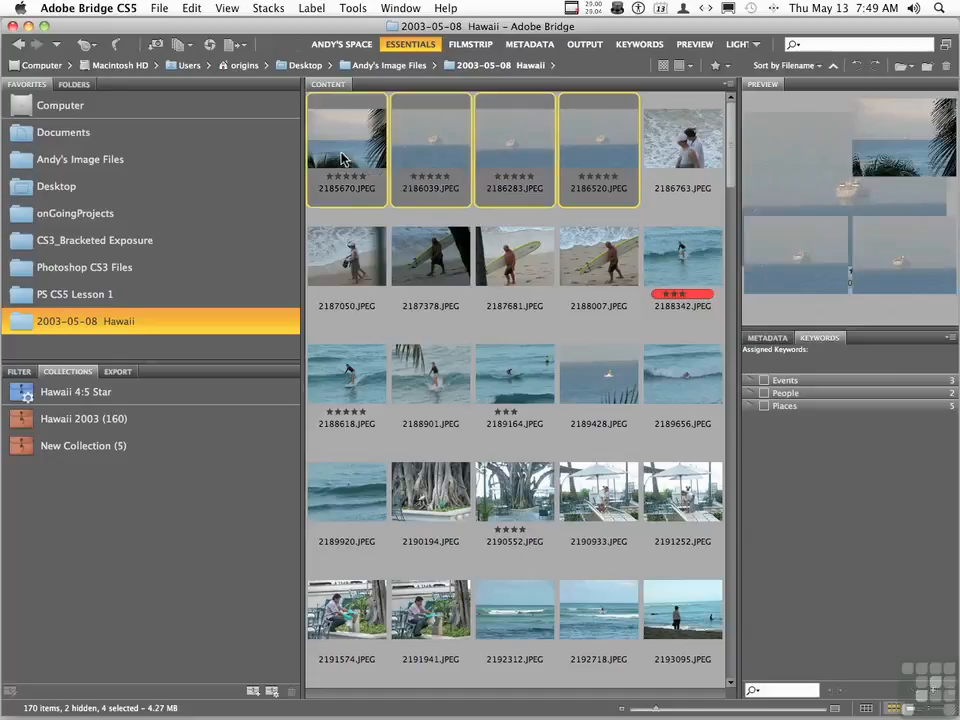
click(405, 178)
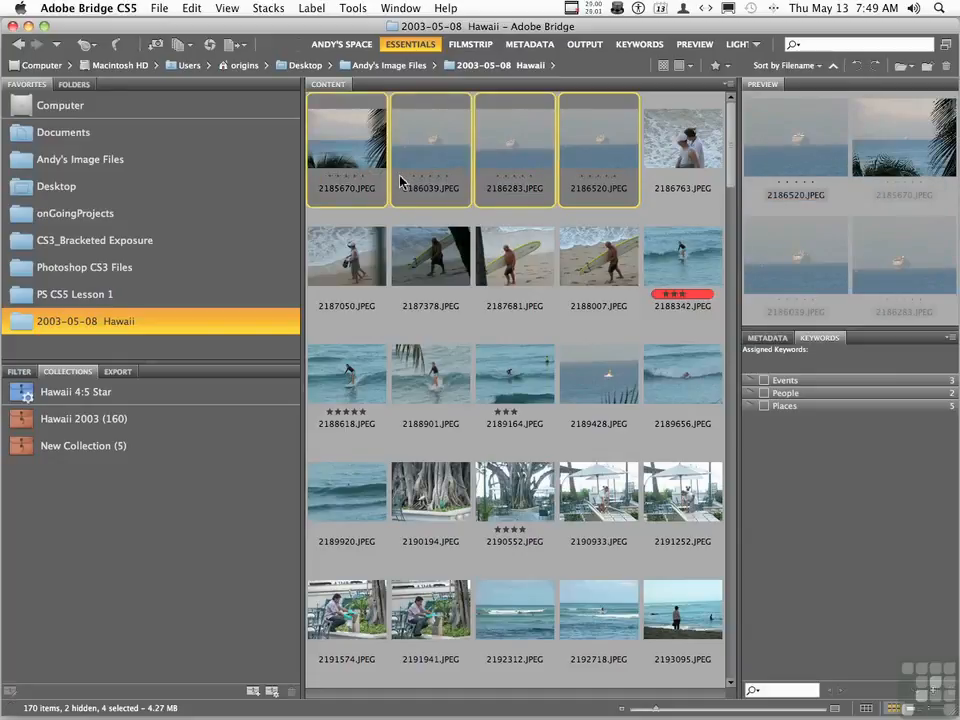
click(111, 398)
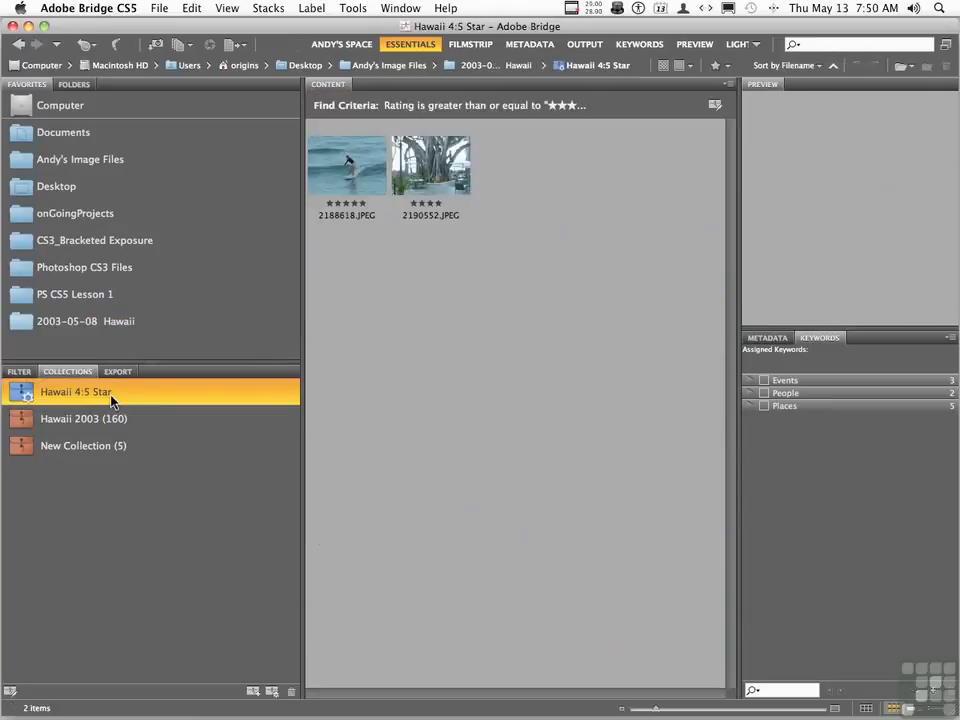
Rate photos 2190194.JPEG and 2193095.JPEG five stars in the 2003-05-08 Hawaii folder, and display the Hawaii 4:5 Star smart collection again
click(103, 323)
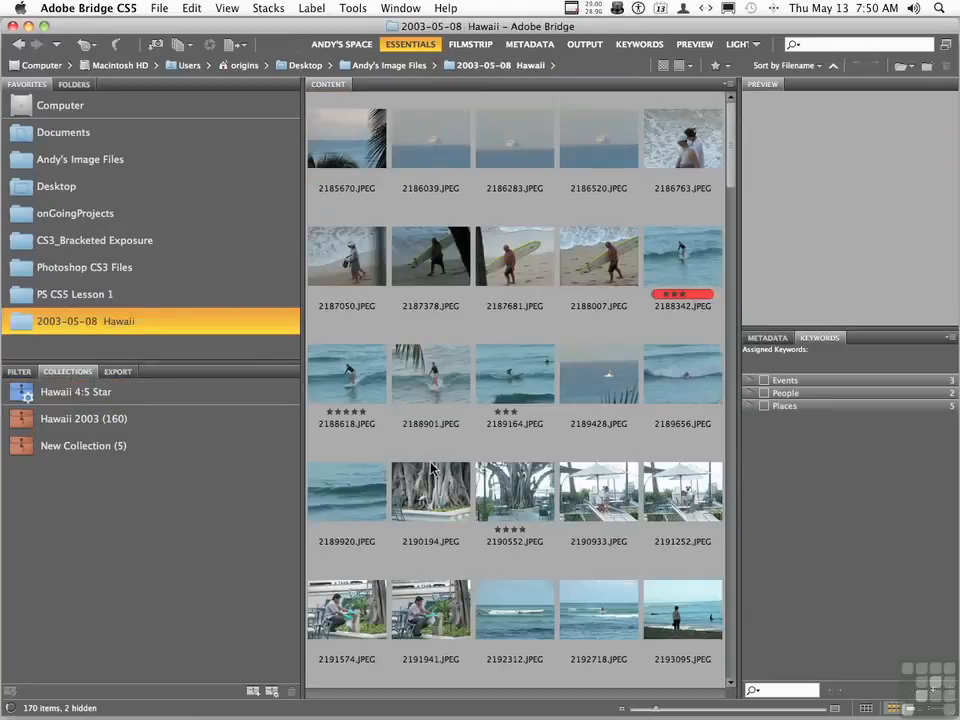
click(437, 490)
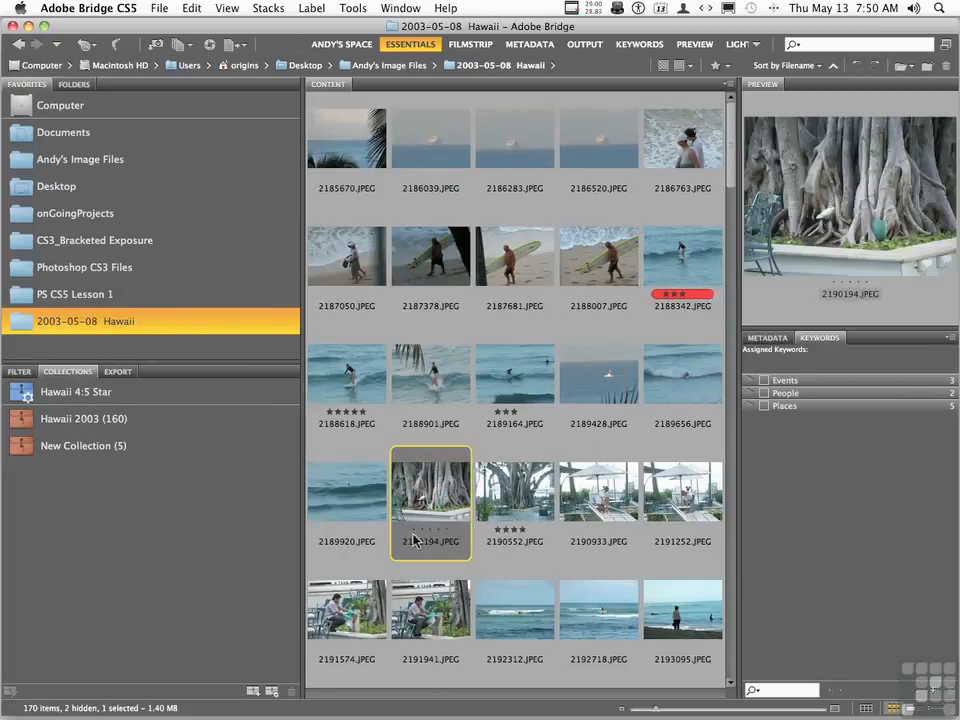
click(447, 530)
click(682, 628)
click(697, 647)
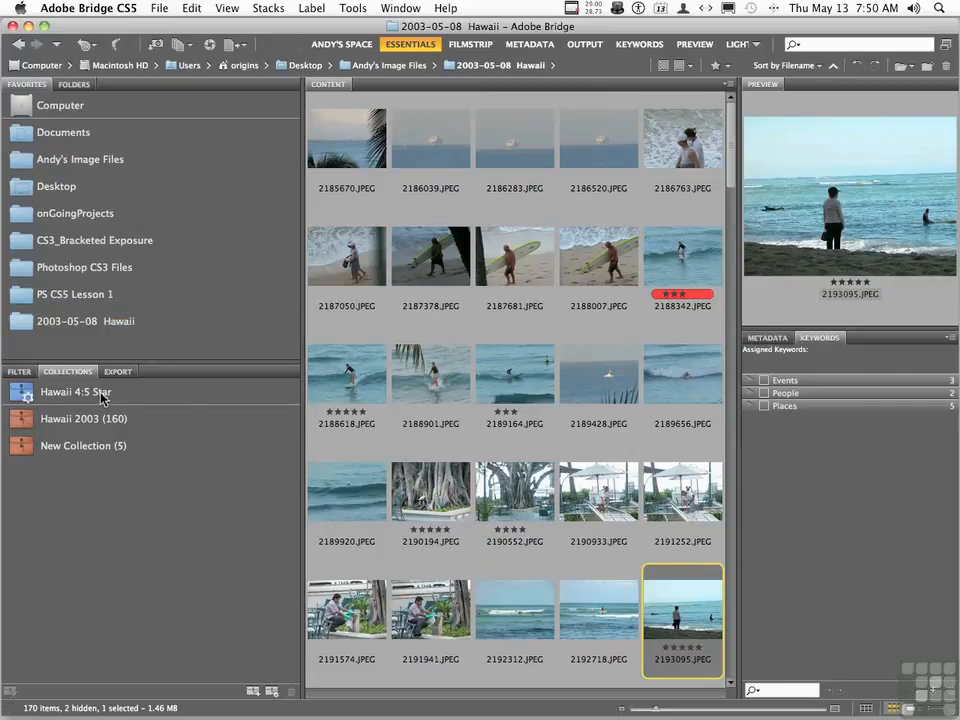
click(102, 396)
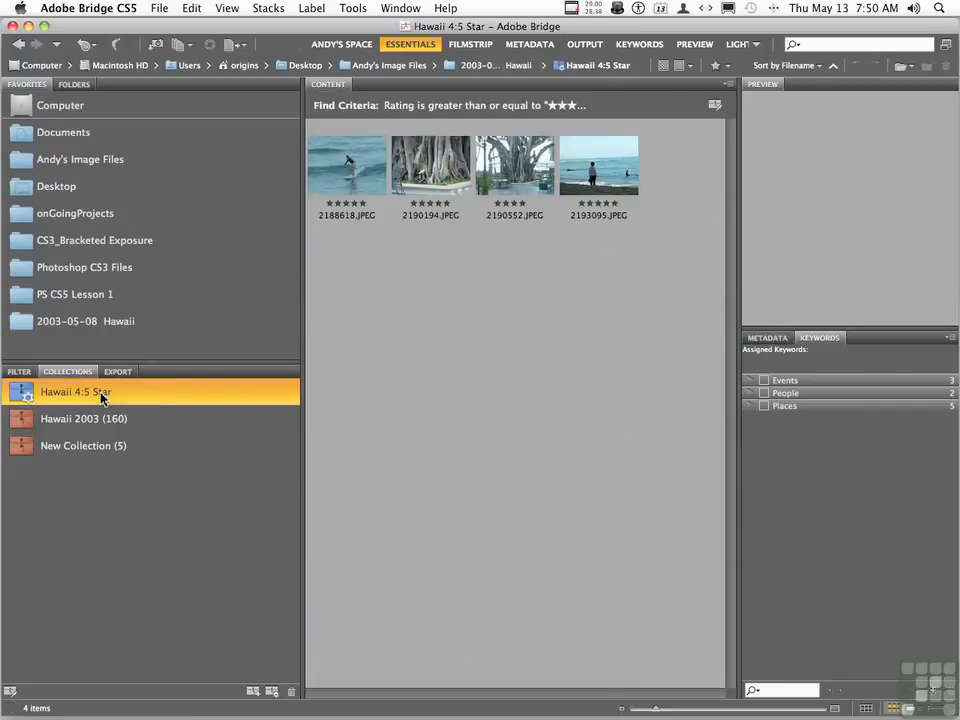